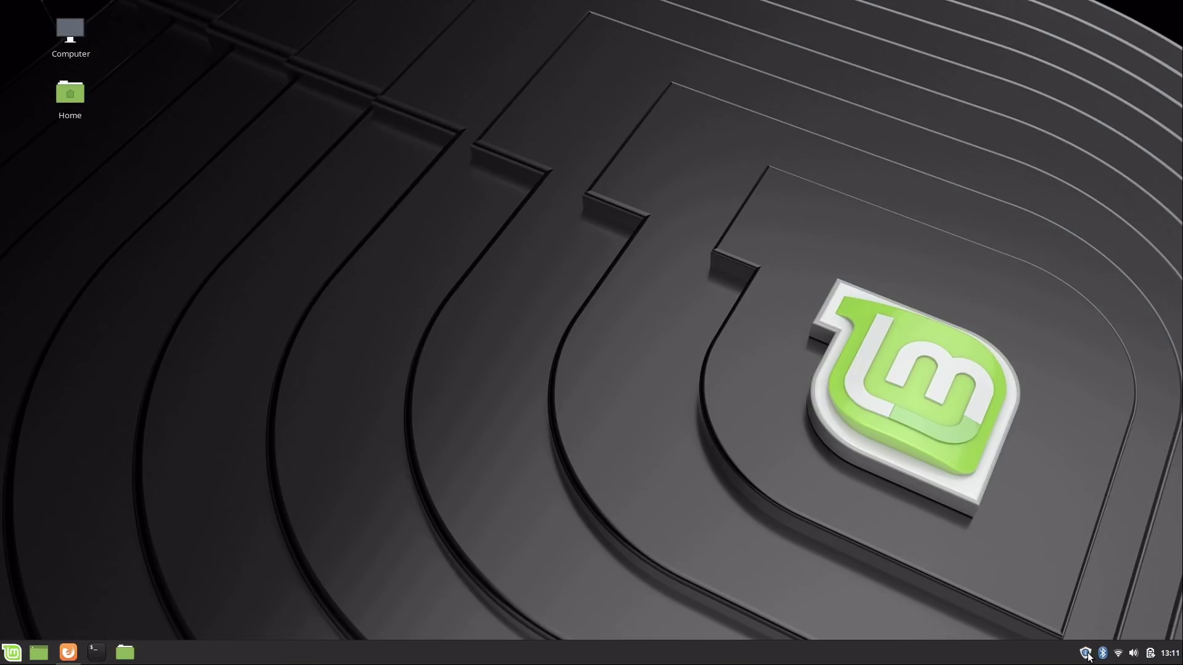
- Launch Update Manager from the shield icon in the system tray
left_click(1085, 653)
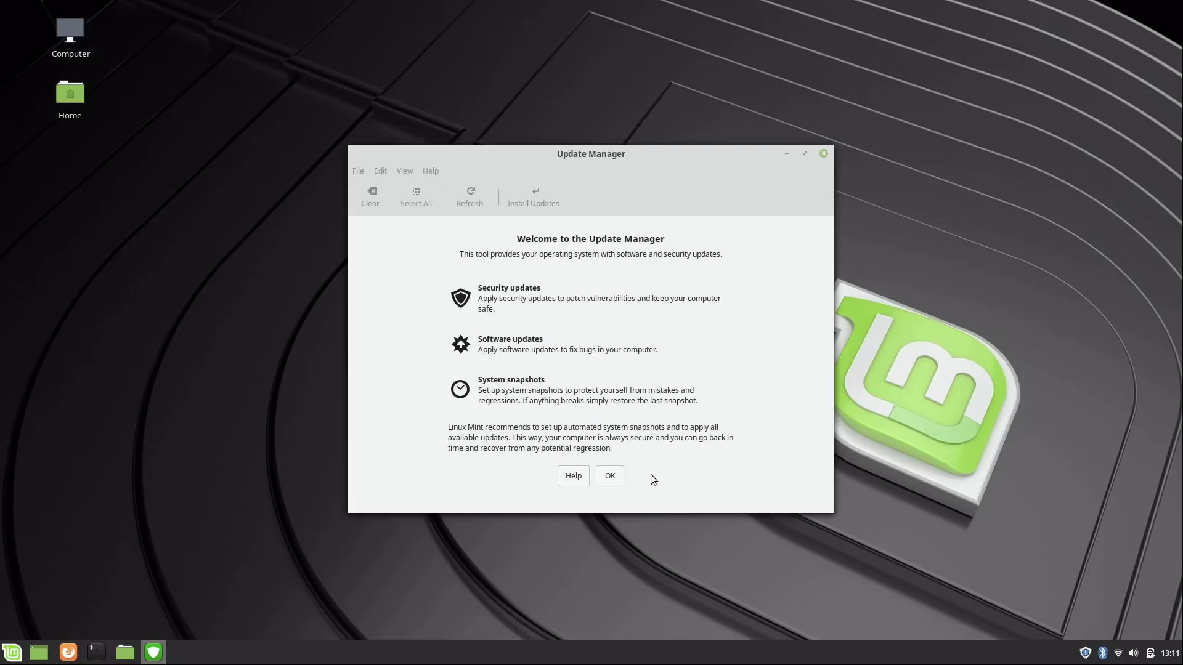
- Dismiss the Update Manager welcome page and refresh the list of available updates
left_click(616, 482)
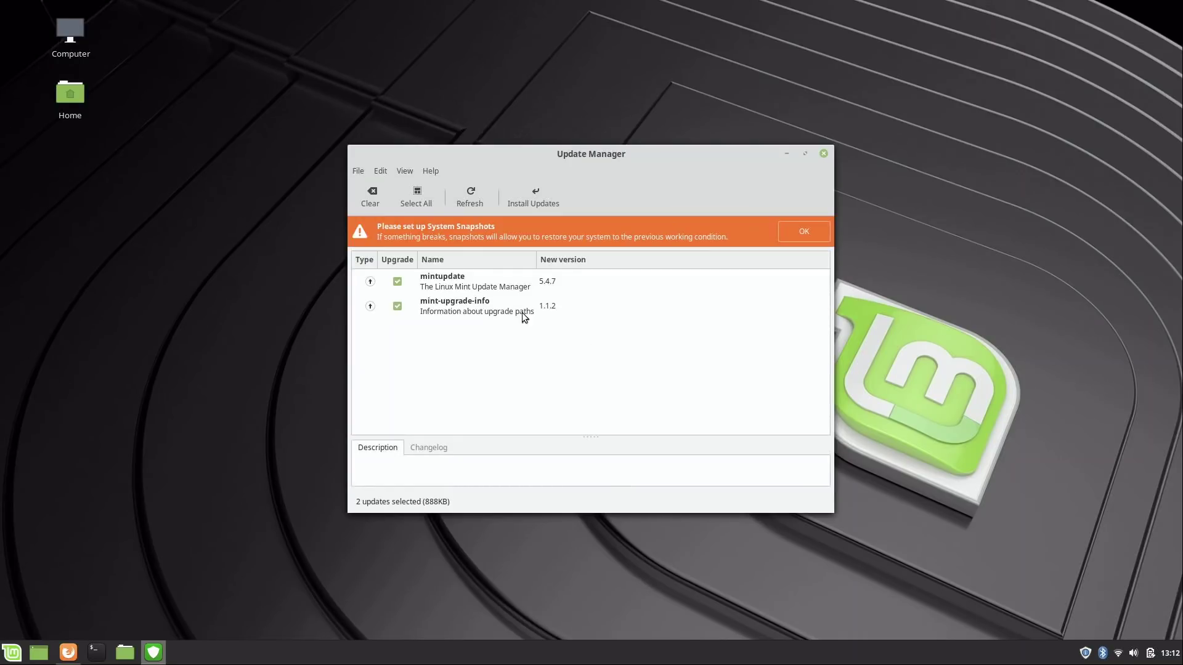
left_click(475, 195)
left_click(12, 652)
- Launch Timeshift from the menu search and authenticate with the administrator password
type("time")
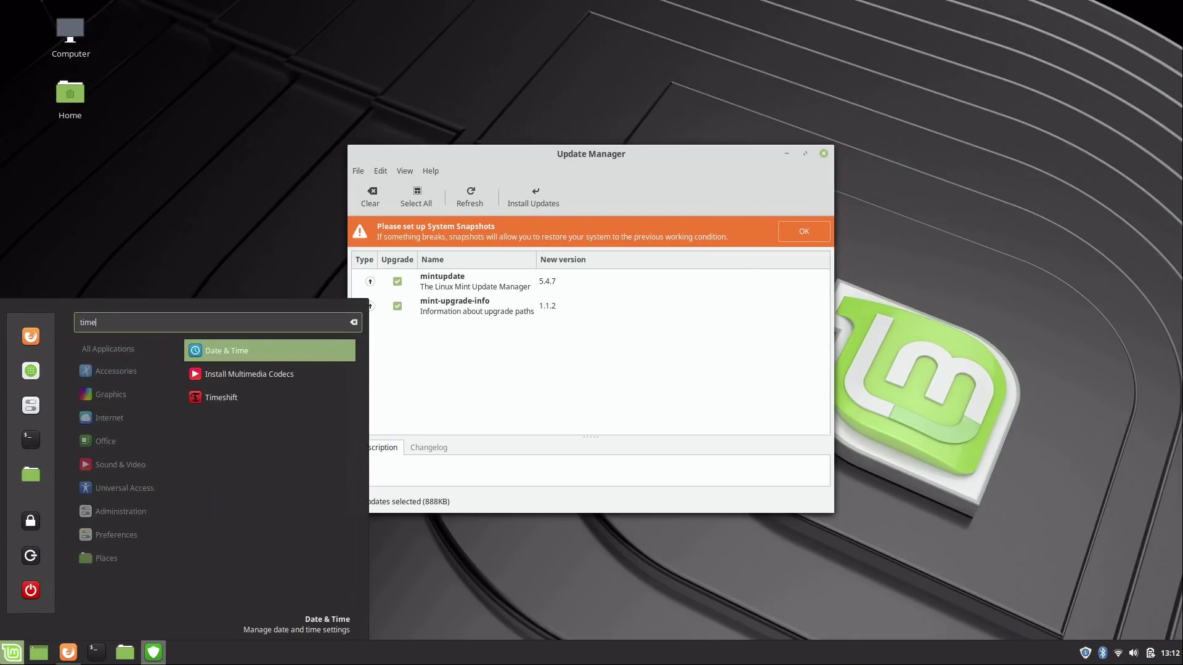
left_click(212, 401)
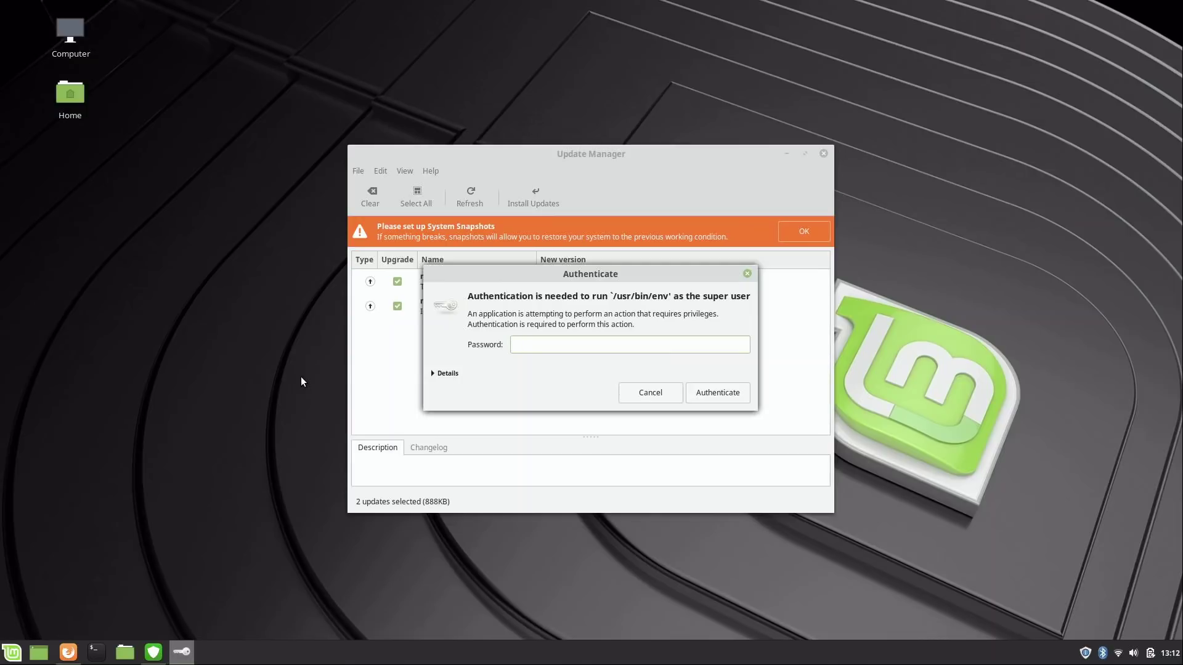
type("*********")
key("Return")
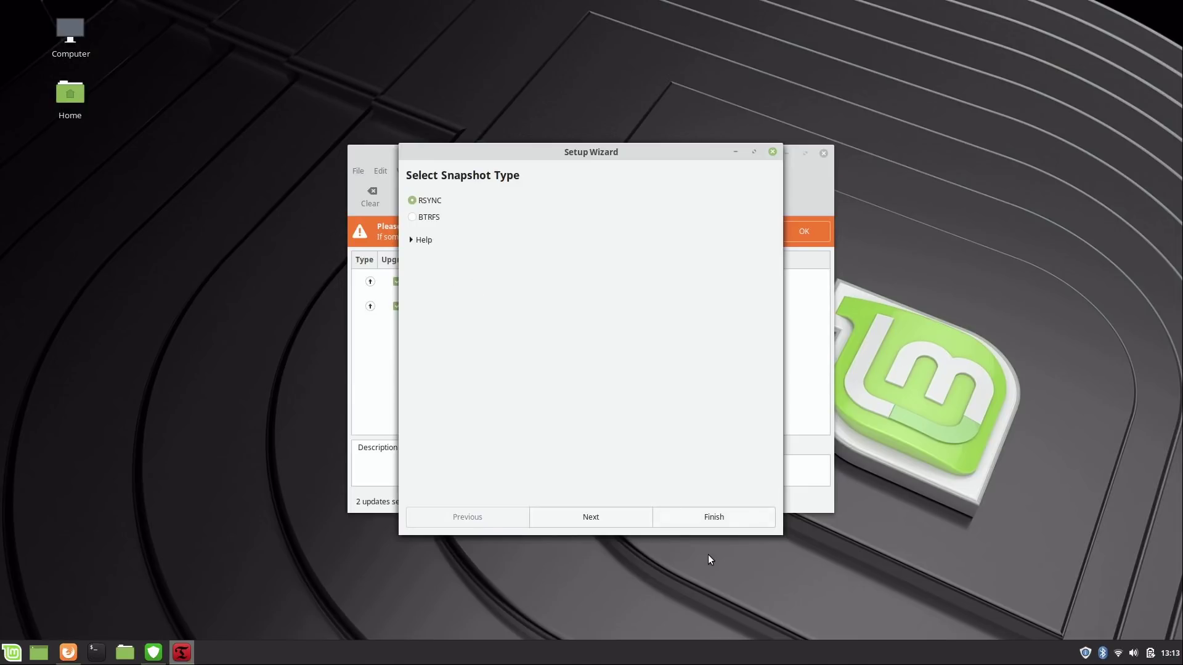
- Set up RSYNC snapshots on nvme0n1p2 with daily schedule, home excluded, then close Timeshift
left_click(622, 522)
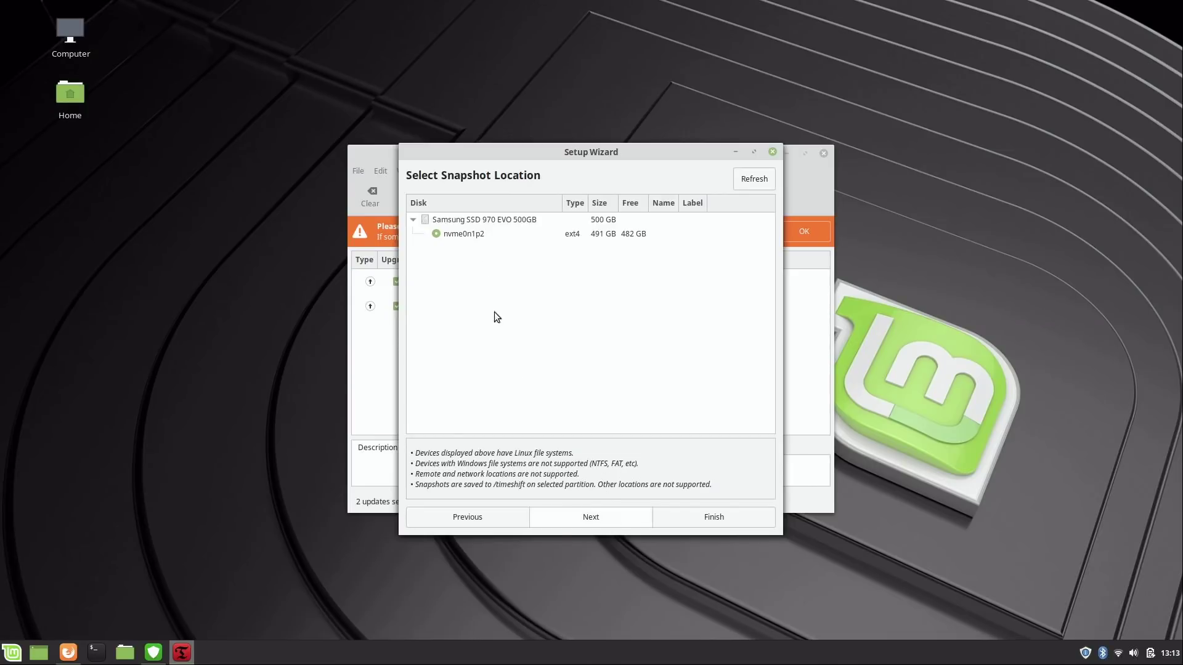
left_click(603, 519)
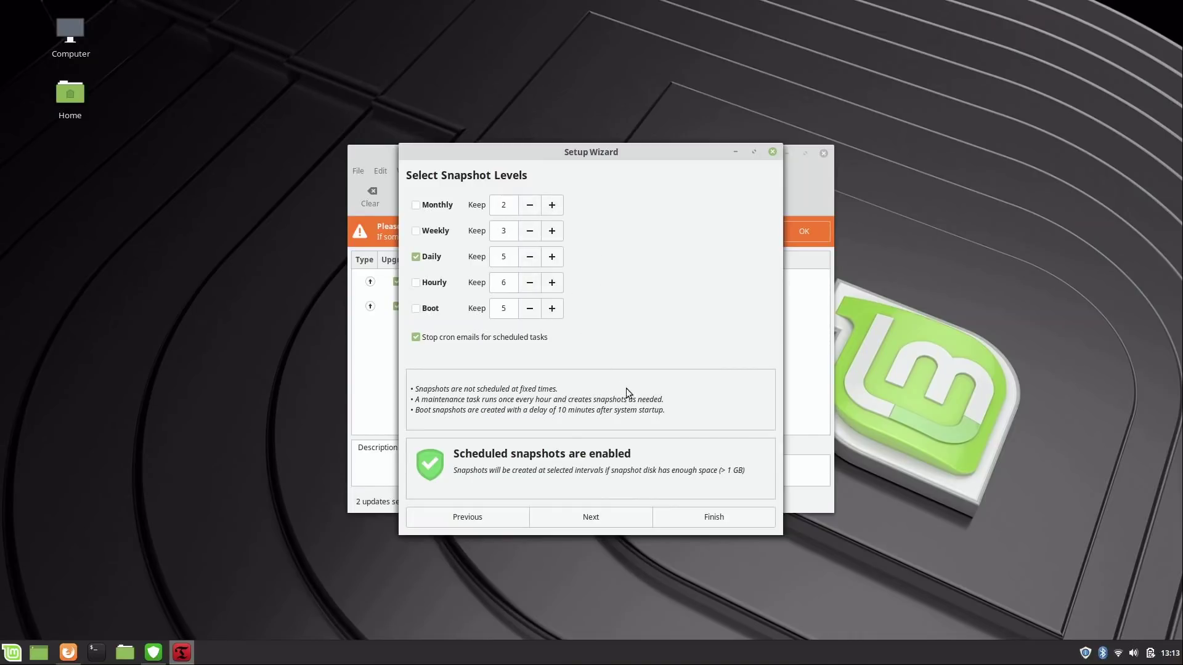
left_click(576, 520)
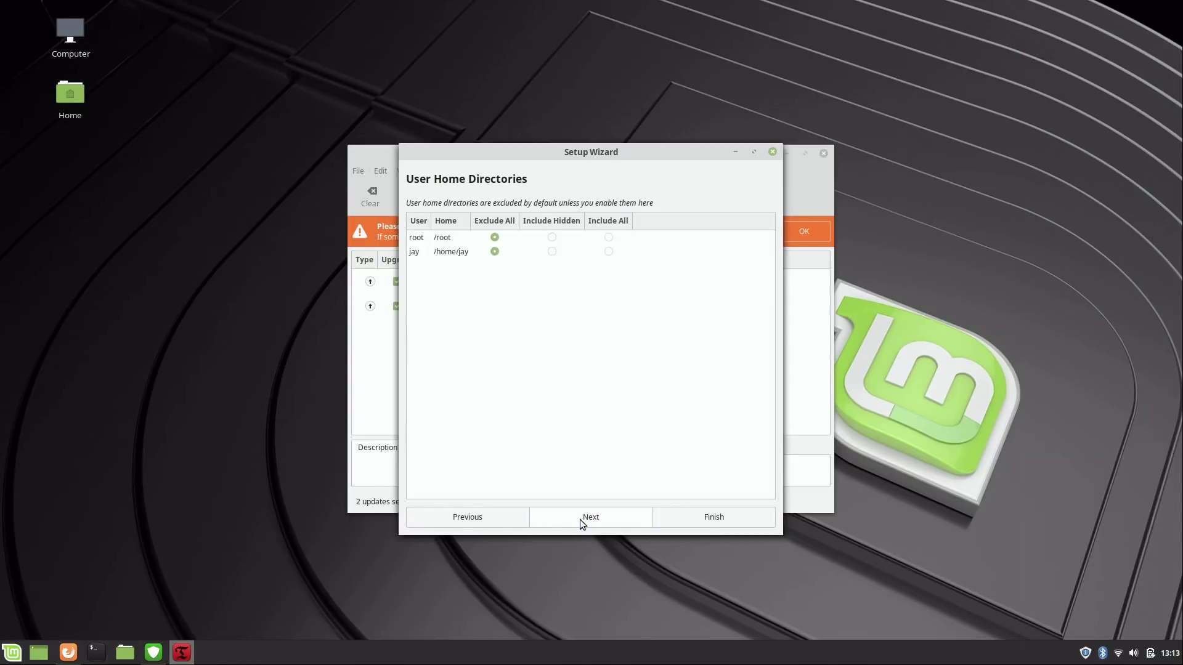
left_click(579, 520)
left_click(686, 515)
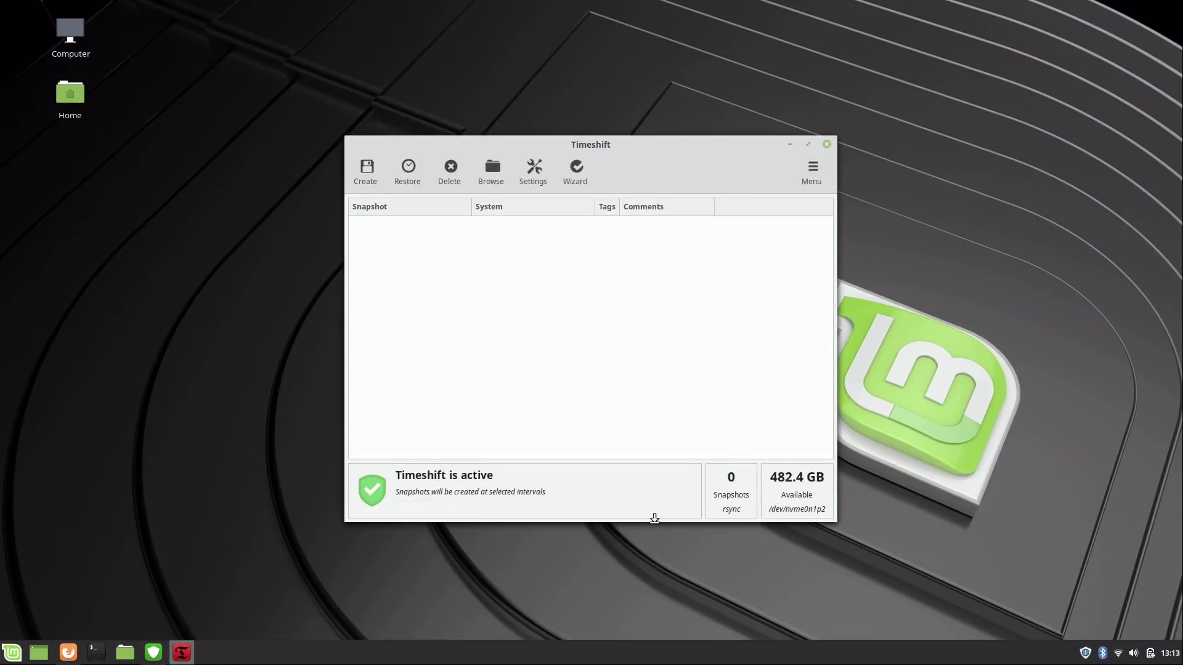
left_click_drag(700, 190, 581, 258)
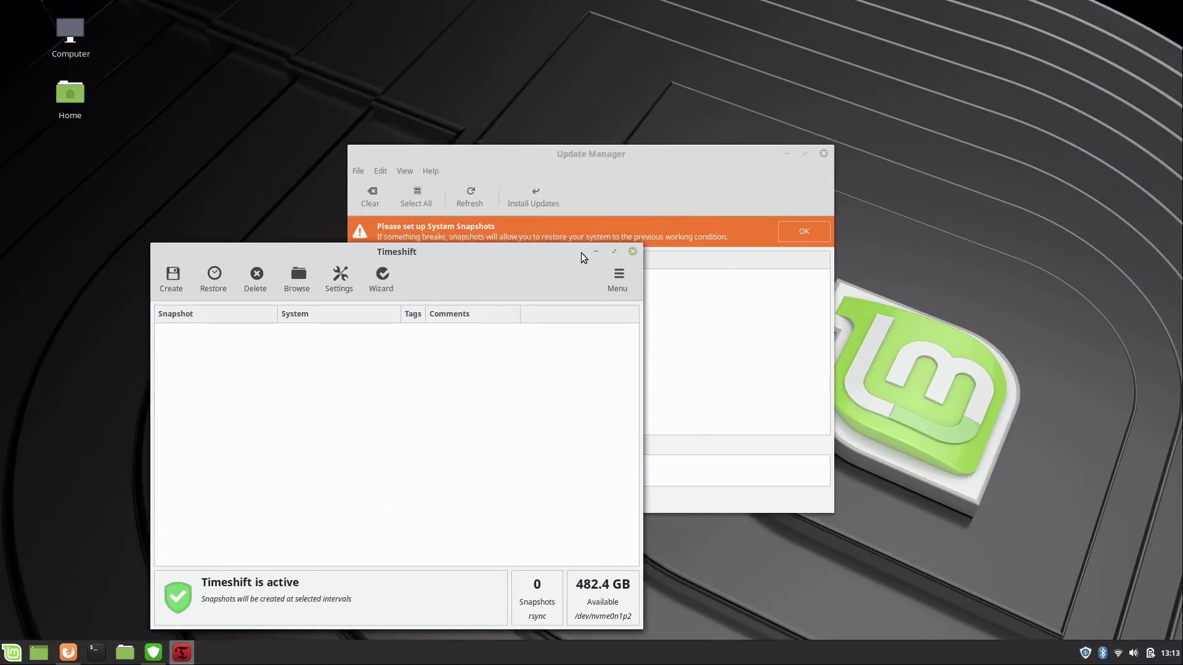
left_click(632, 251)
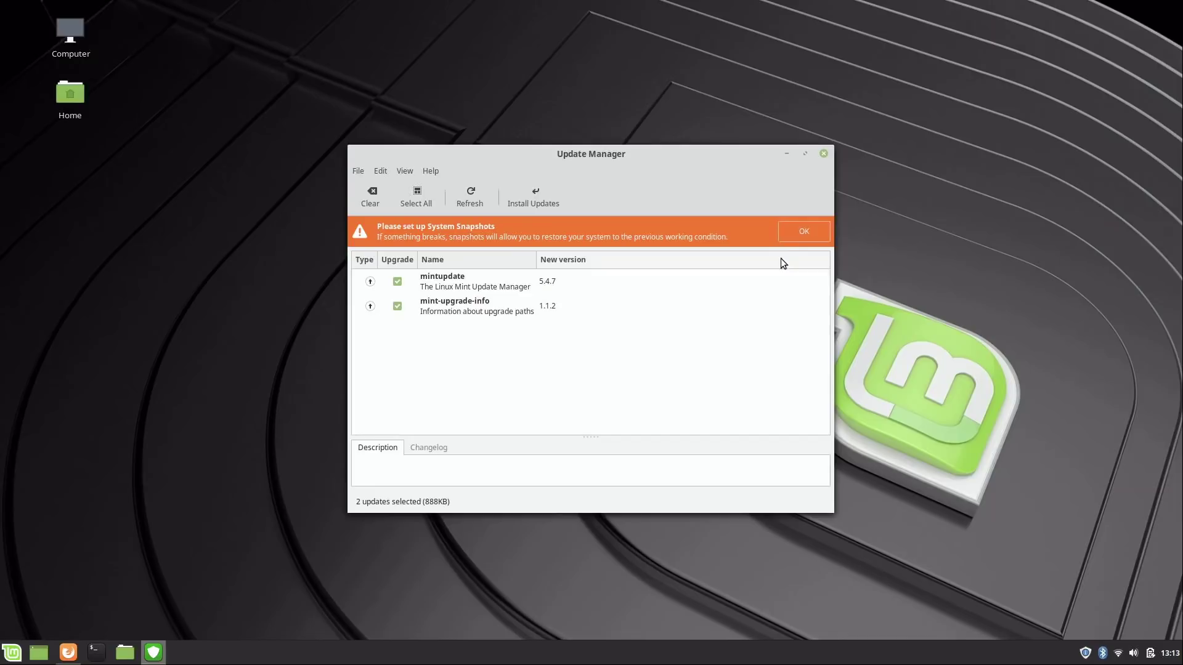
- Acknowledge Update Manager's snapshot warning and reopen Timeshift with the administrator password
left_click(805, 236)
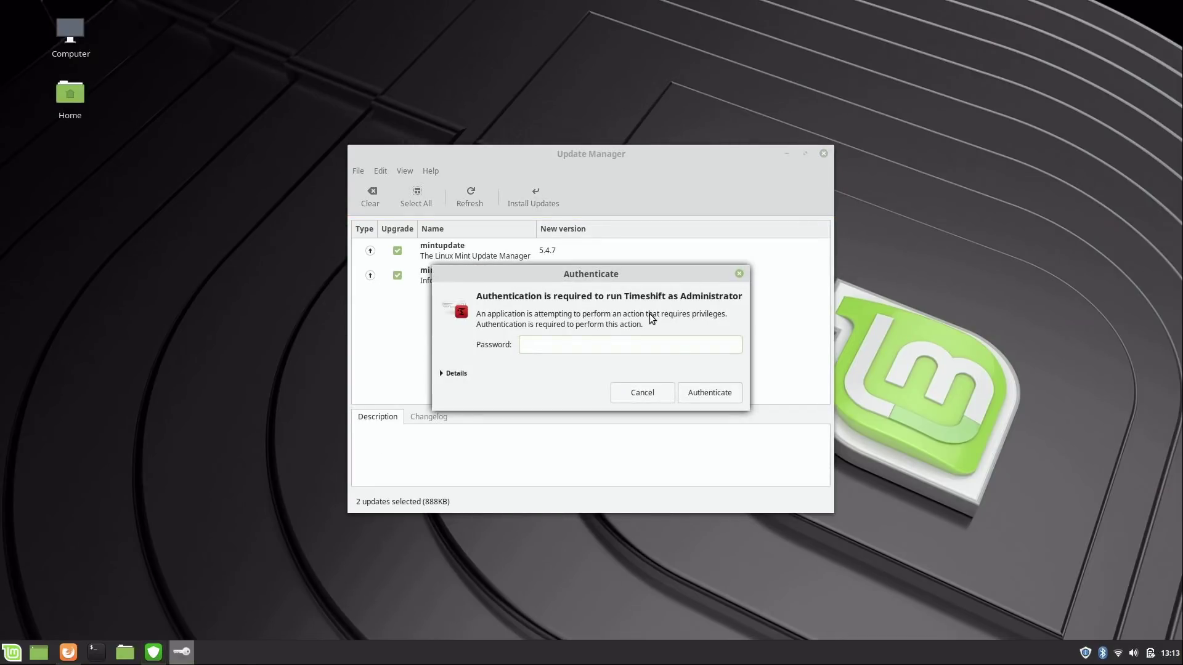
type("•••••••••")
left_click(710, 395)
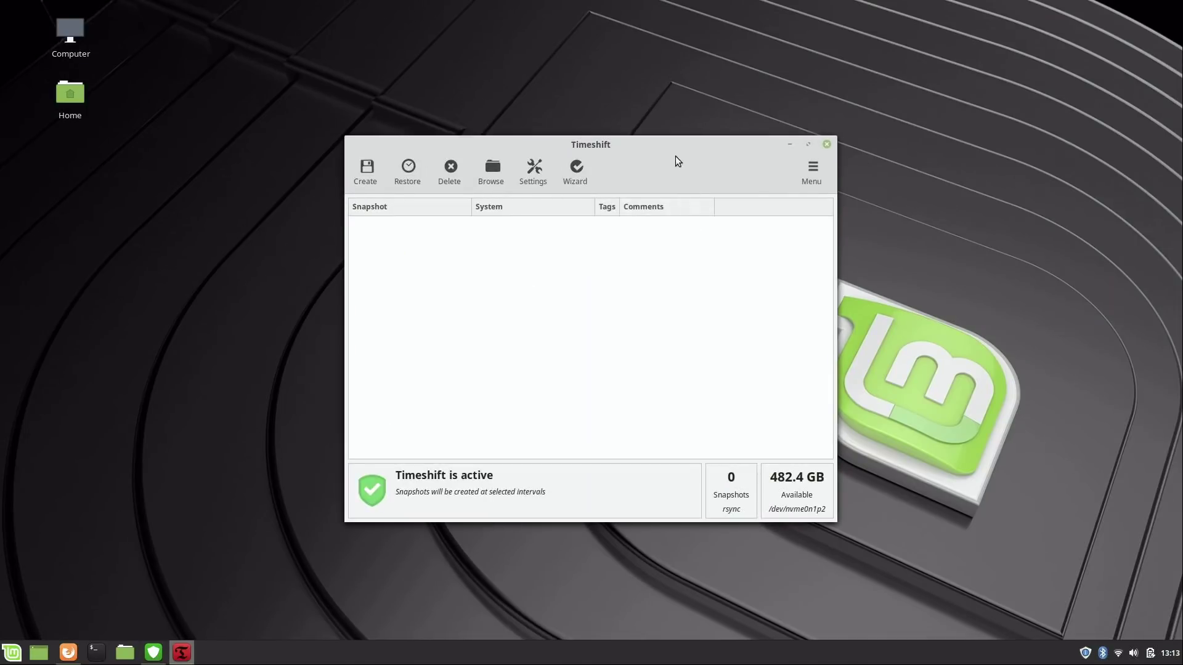
left_click_drag(677, 161, 411, 259)
- Close Timeshift and install the mintupdate and mint-upgrade-info updates, authenticating with the password
left_click(549, 252)
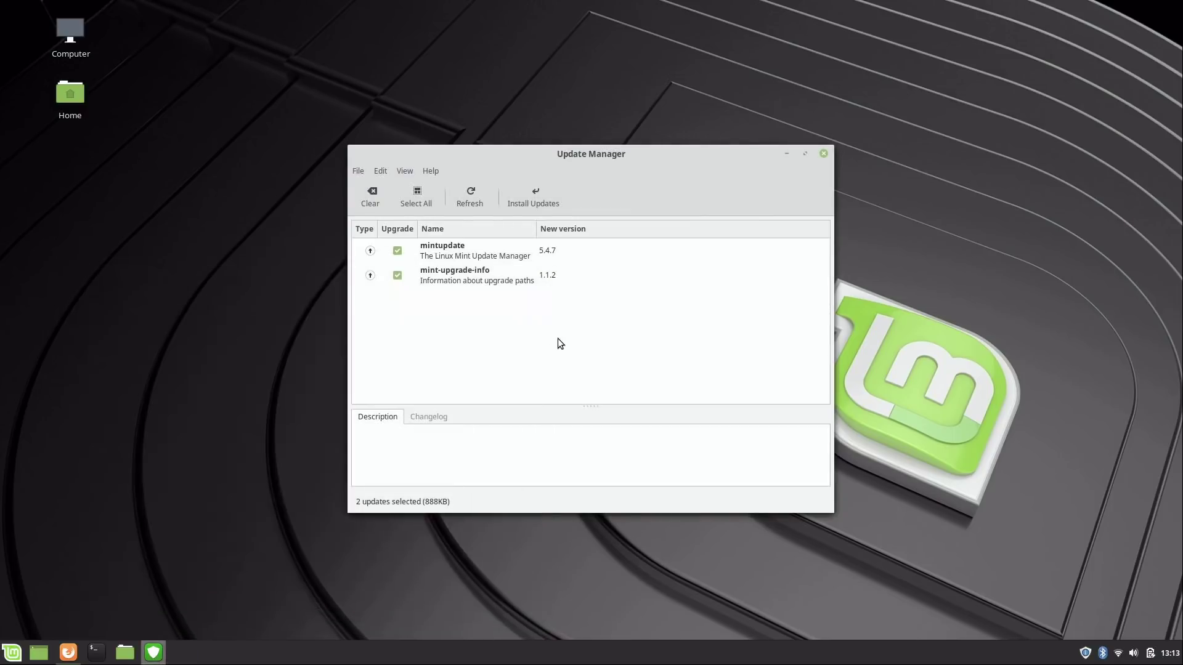
left_click(534, 197)
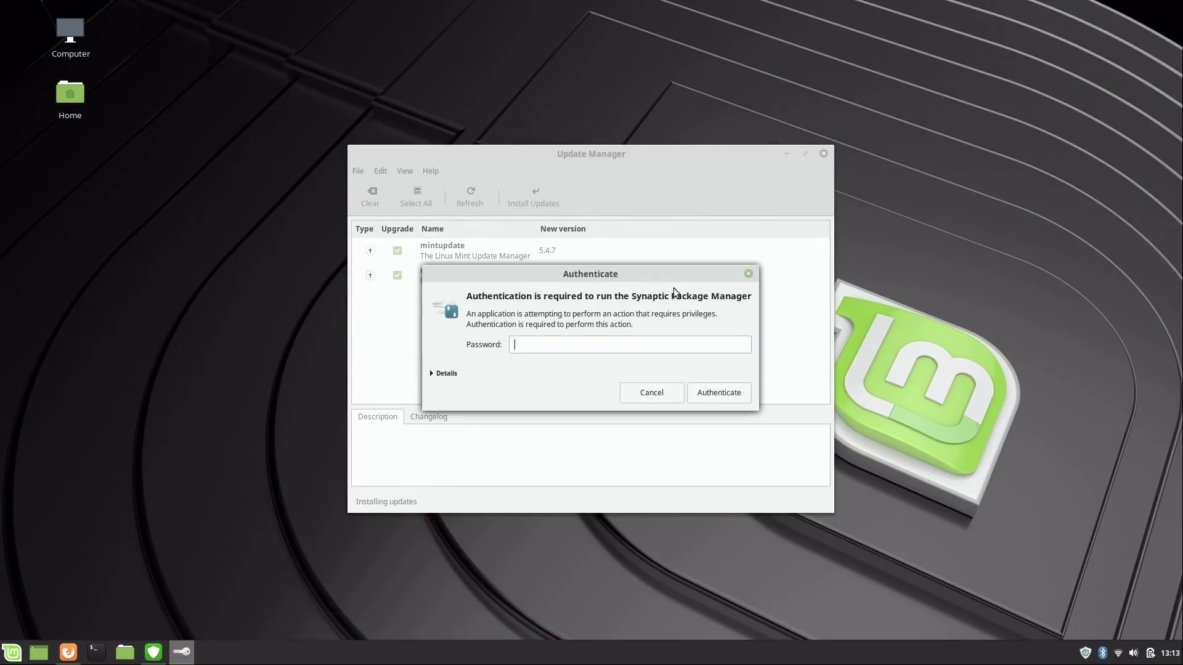
type("•••••••••")
left_click(706, 393)
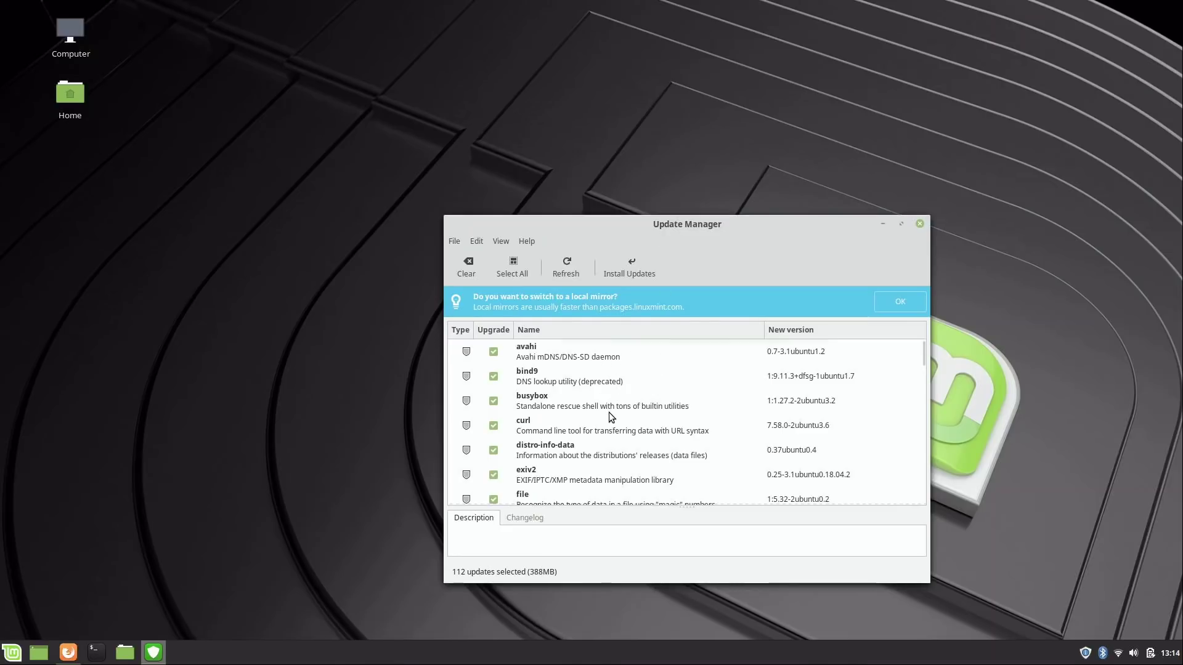
- Scroll through the refreshed list of 112 pending system updates
scroll(608, 412, "down", 3)
scroll(609, 409, "down", 4)
scroll(611, 404, "down", 10)
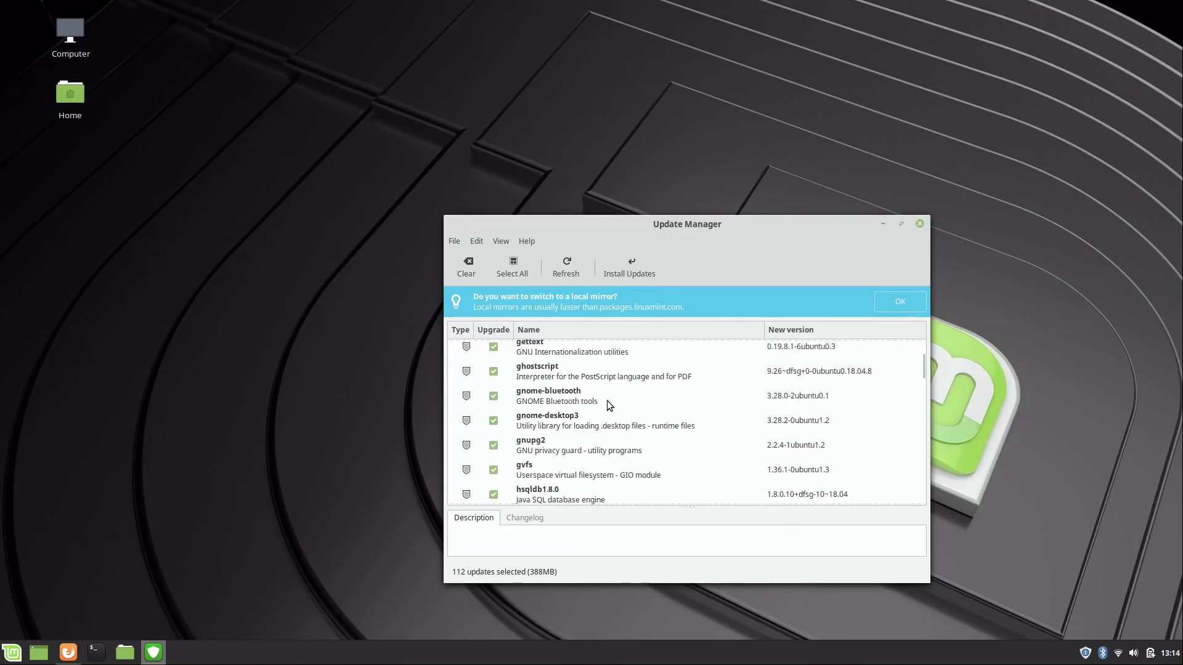
scroll(622, 399, "up", 10)
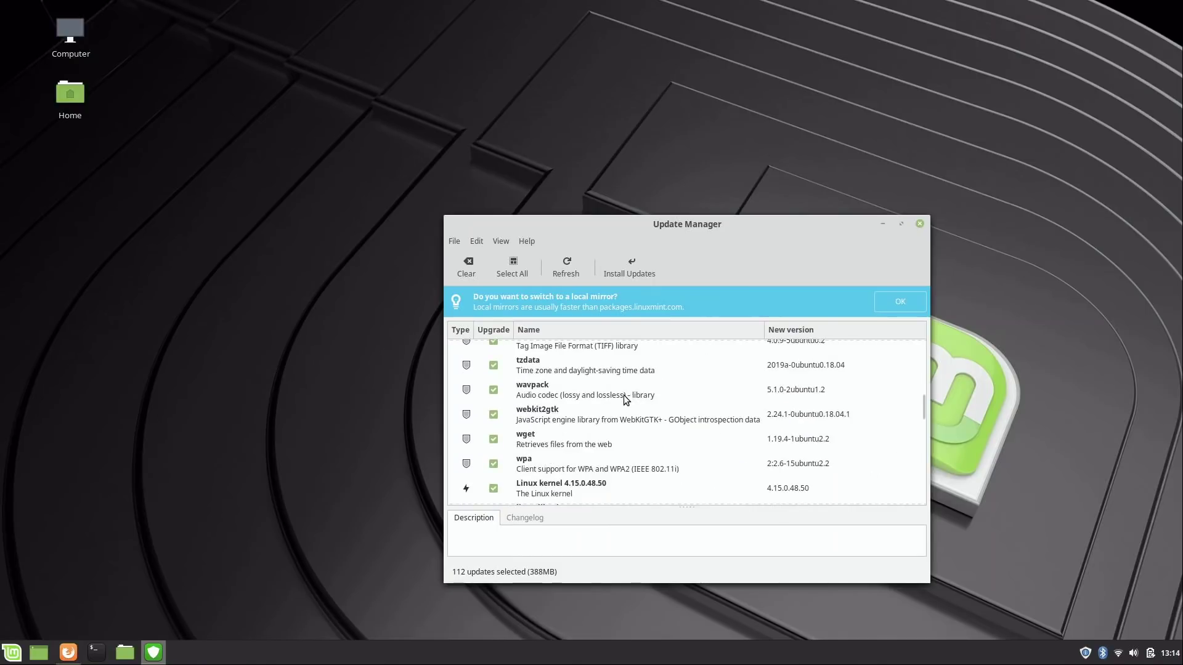
scroll(633, 400, "down", 5)
scroll(632, 400, "down", 5)
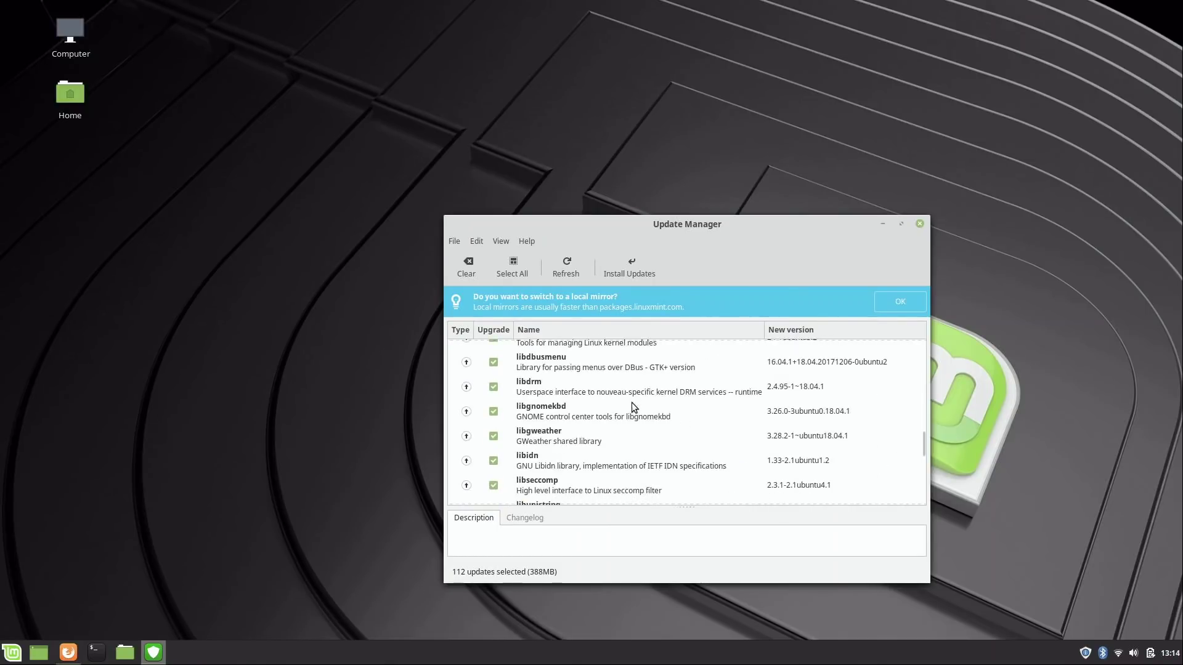
left_click_drag(922, 448, 868, 224)
- Install all 112 updates plus the extra packages, authenticate, then close Update Manager
left_click(616, 267)
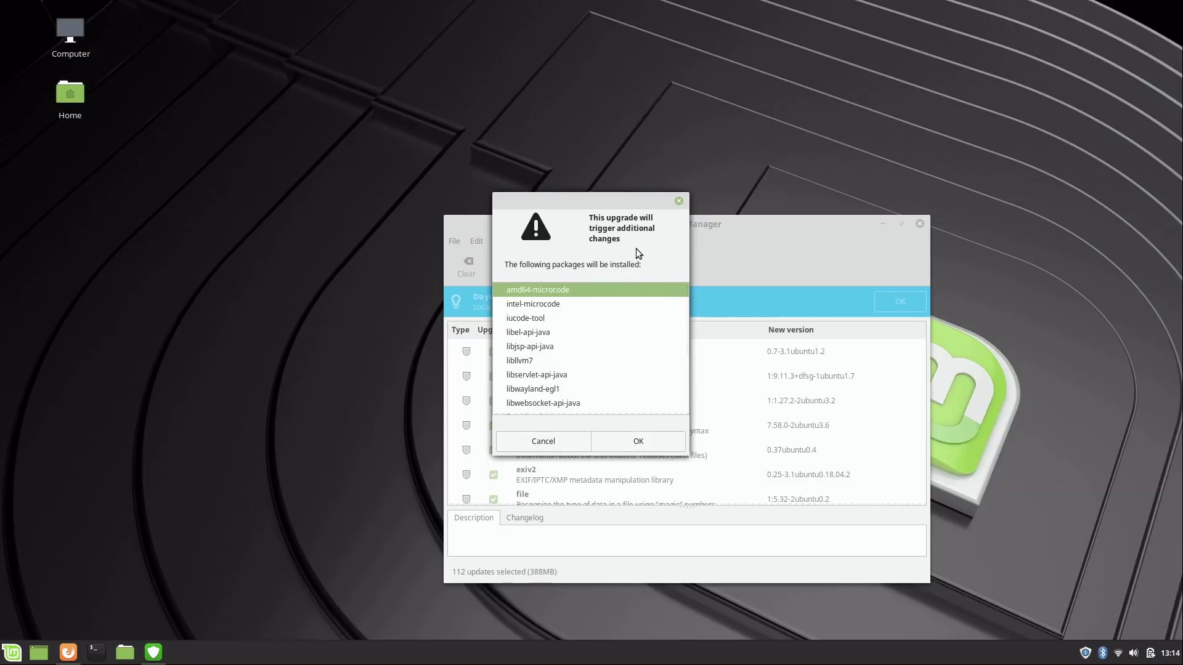
scroll(583, 330, "down", 5)
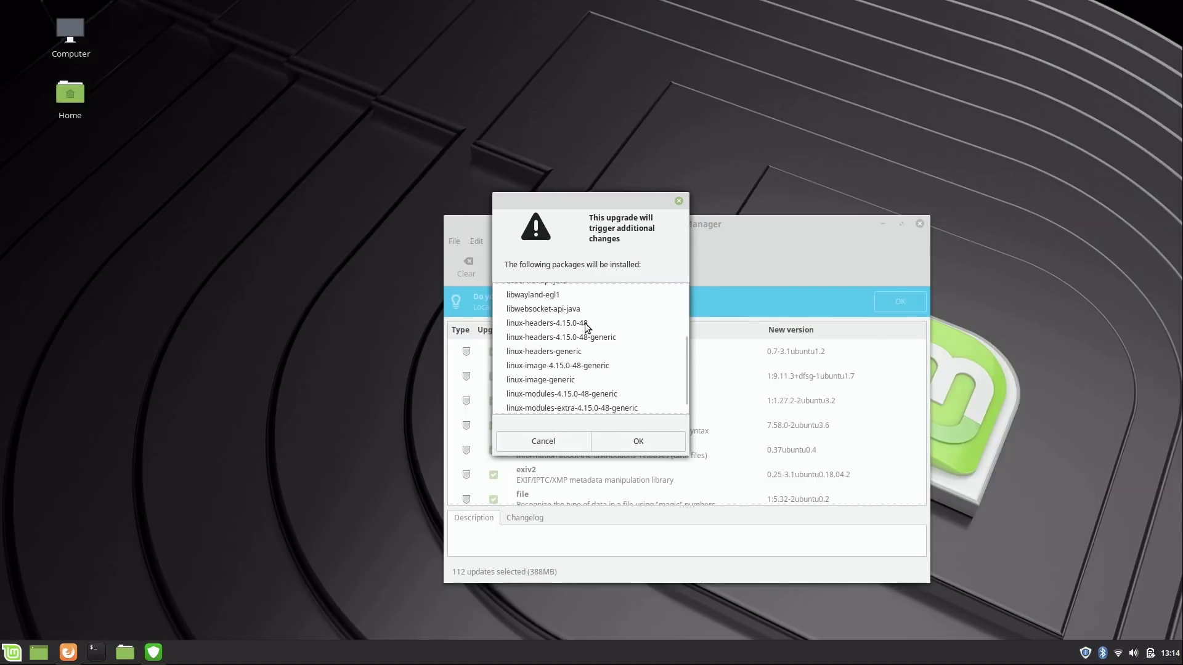
scroll(582, 322, "up", 8)
scroll(573, 315, "down", 4)
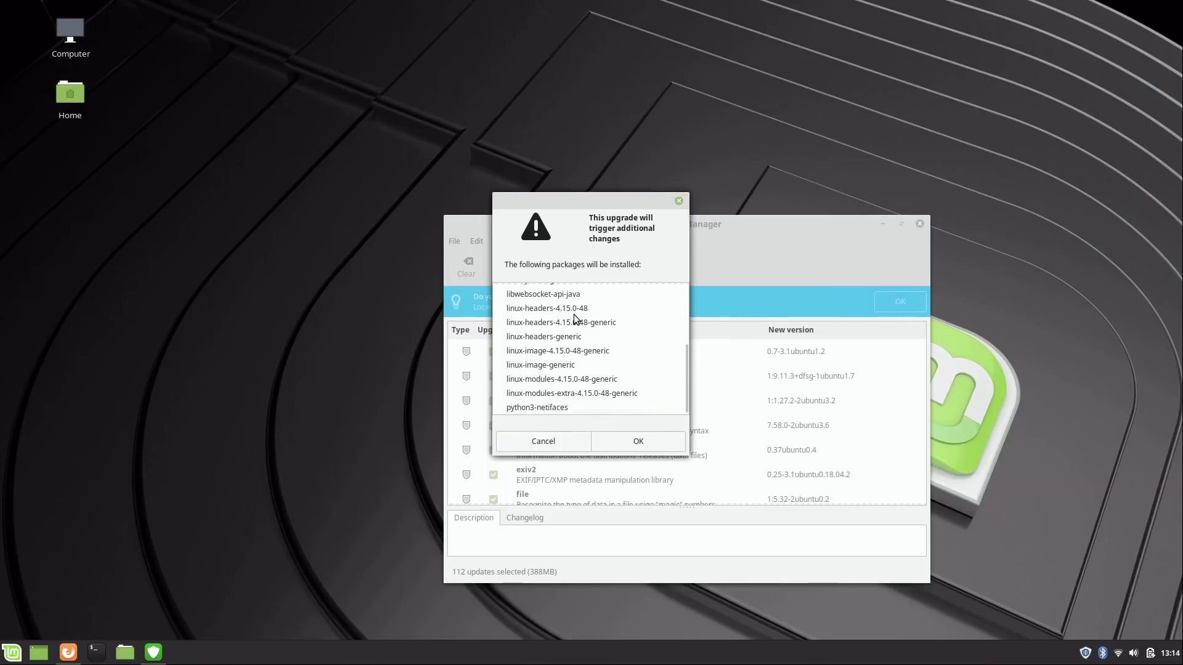
left_click(637, 442)
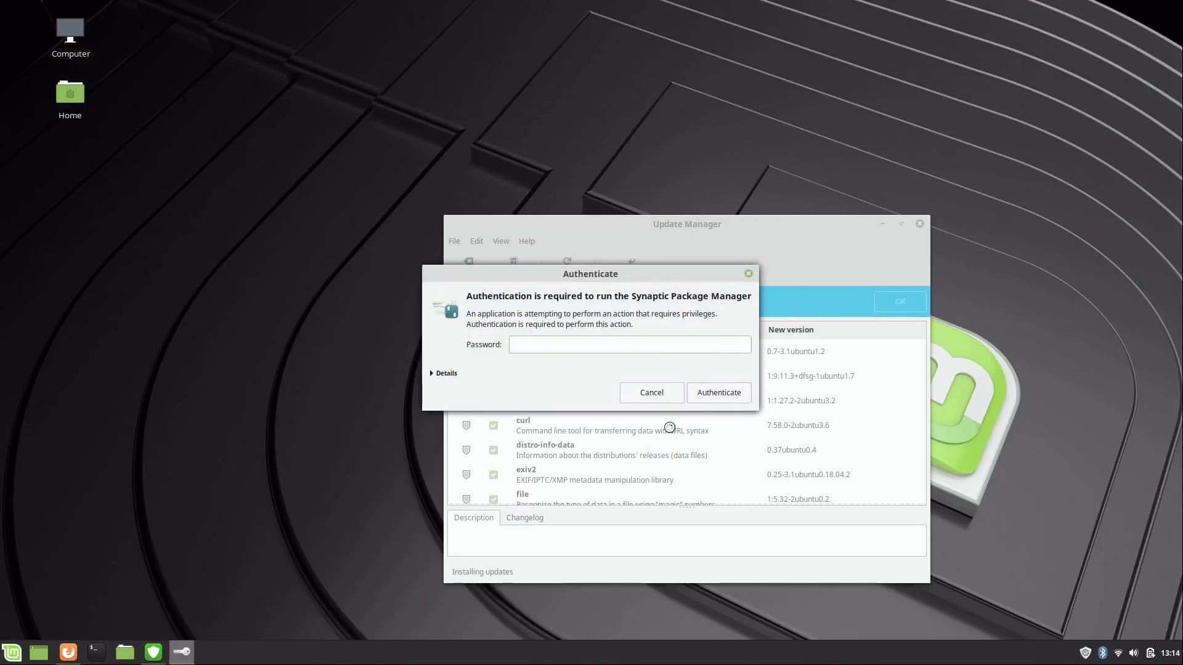
type("*********")
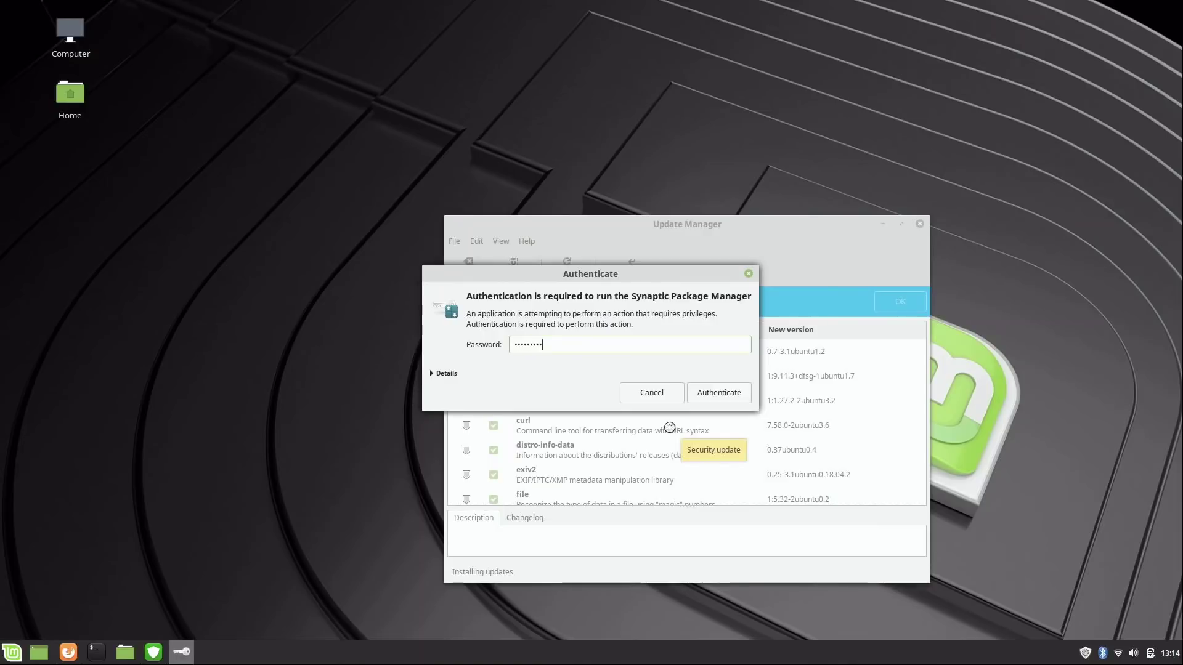
left_click(729, 399)
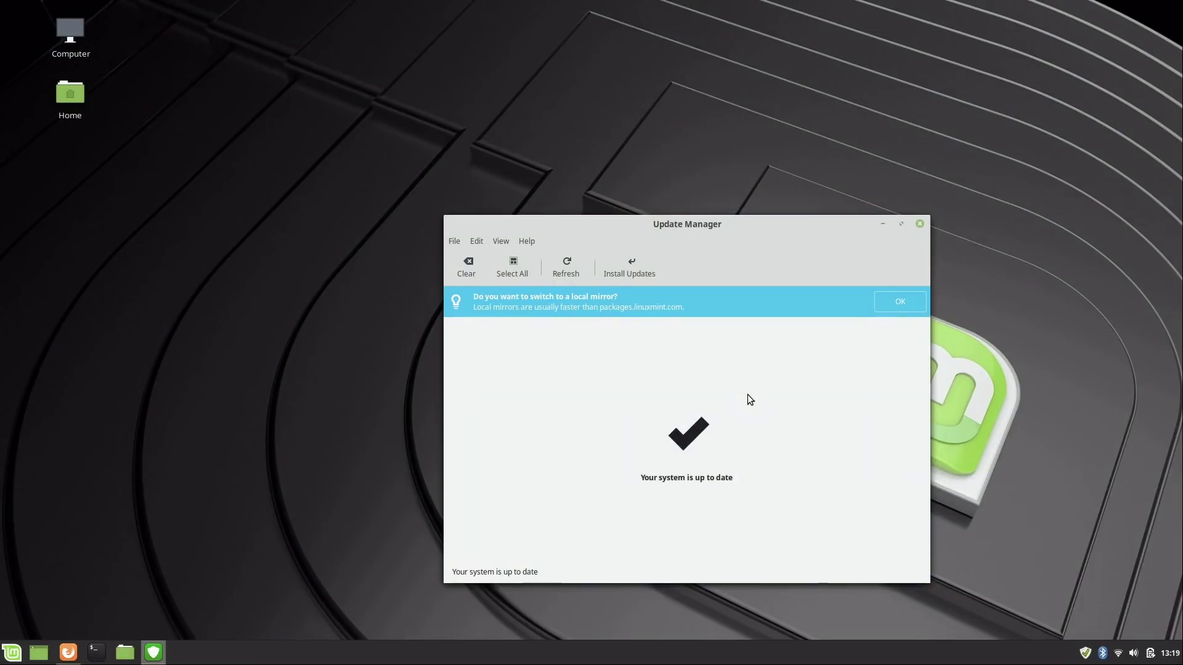
left_click(919, 224)
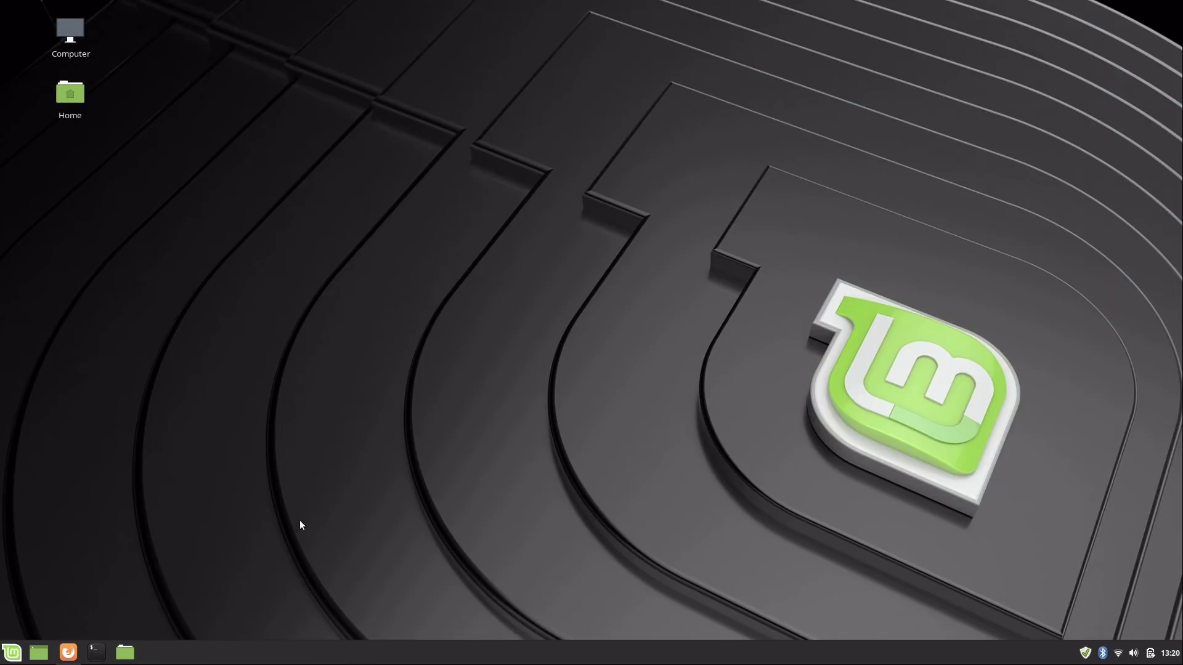
- Launch Software Manager from the applications menu and open the Steam package page
left_click(12, 654)
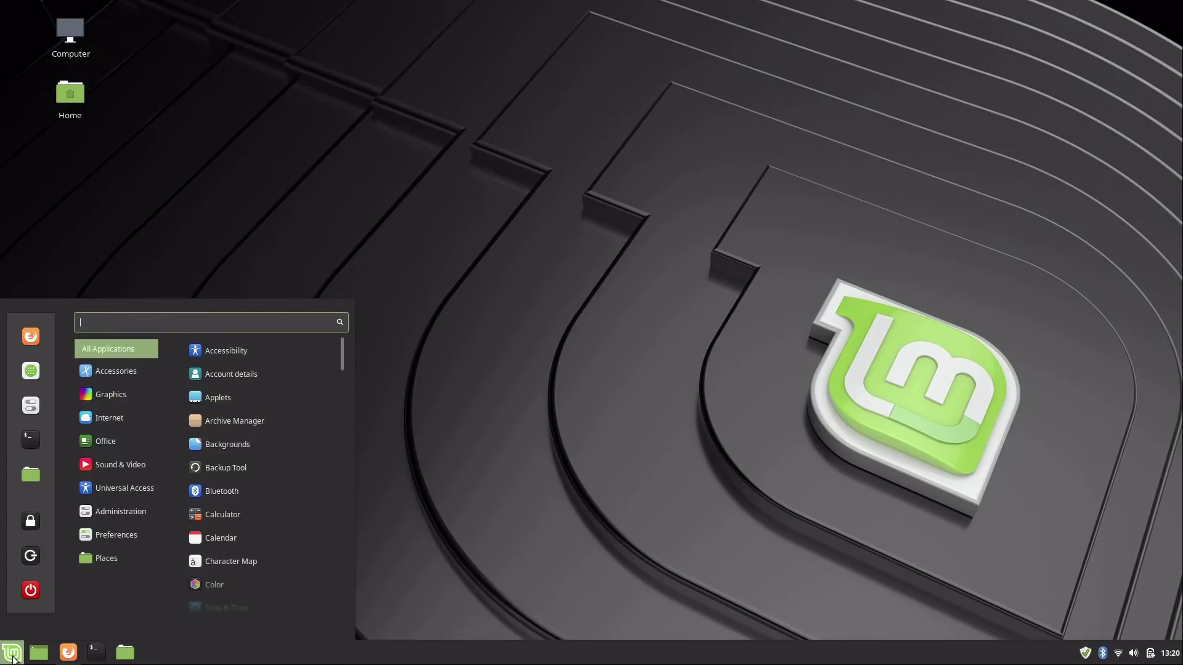
left_click(31, 373)
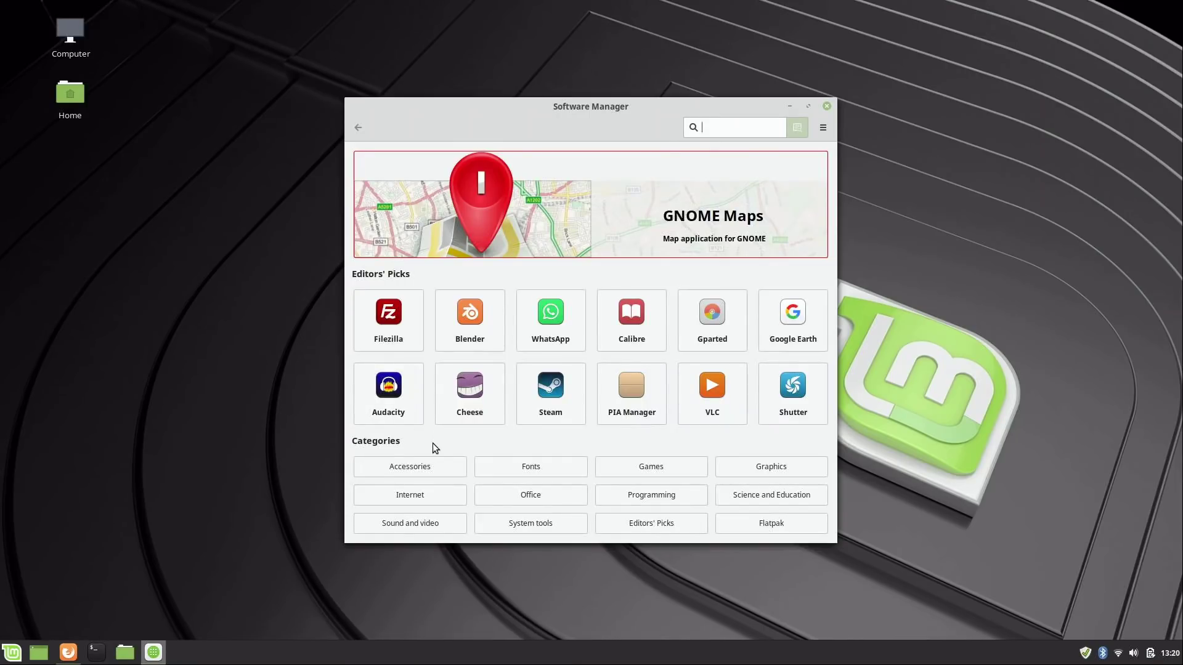
left_click(555, 390)
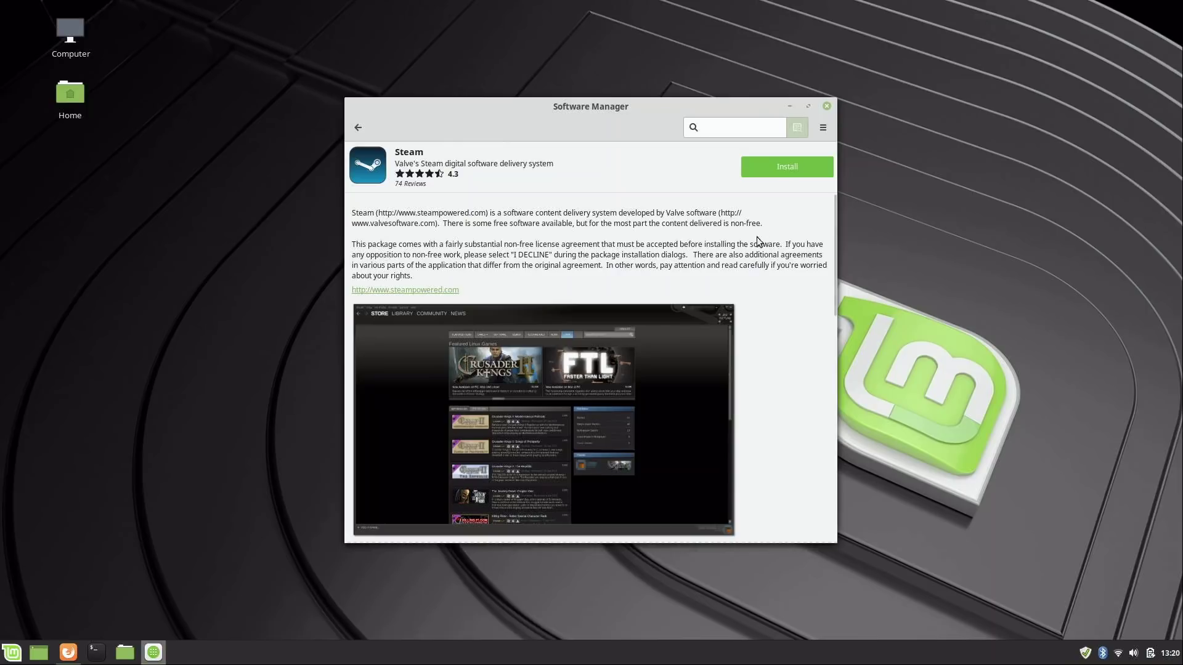
- Install Steam with its extra packages, authenticating with the password, then return to the main page
left_click(784, 168)
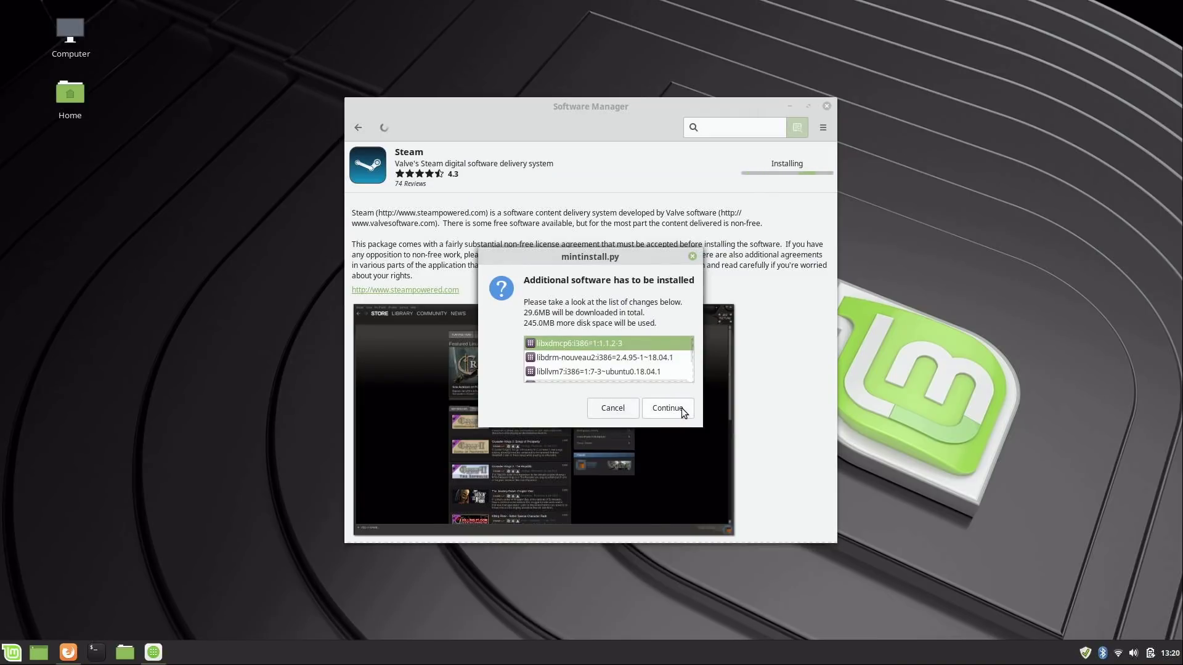
left_click(681, 409)
type("•••")
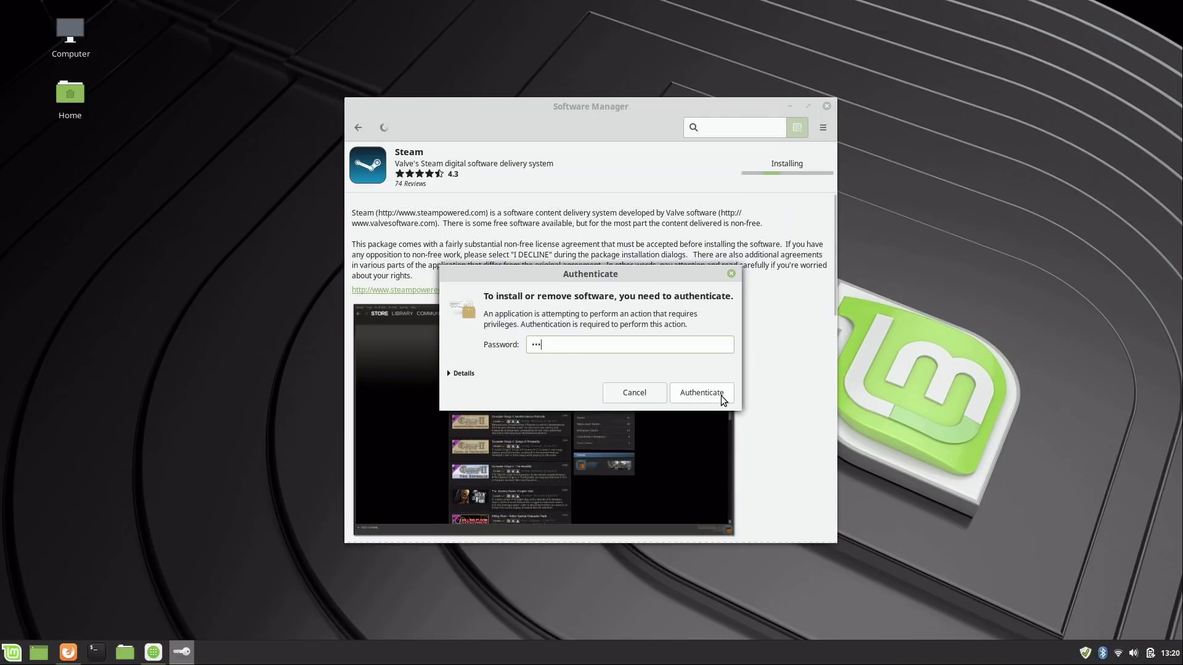
type("•••••")
left_click(702, 393)
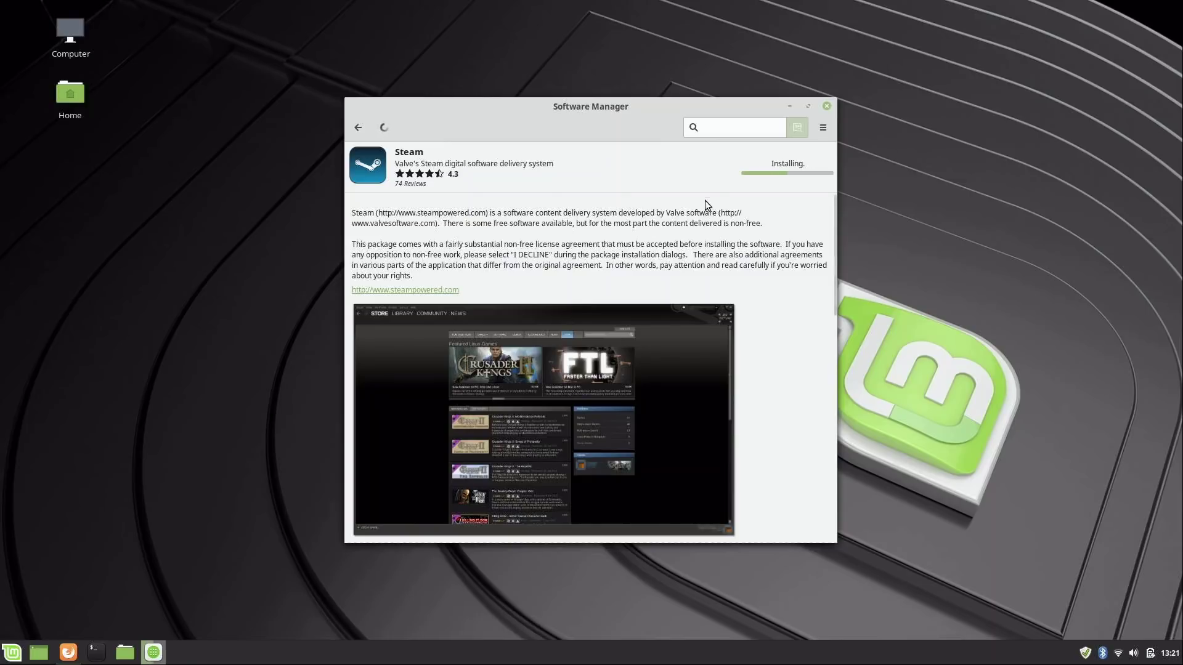
left_click(358, 127)
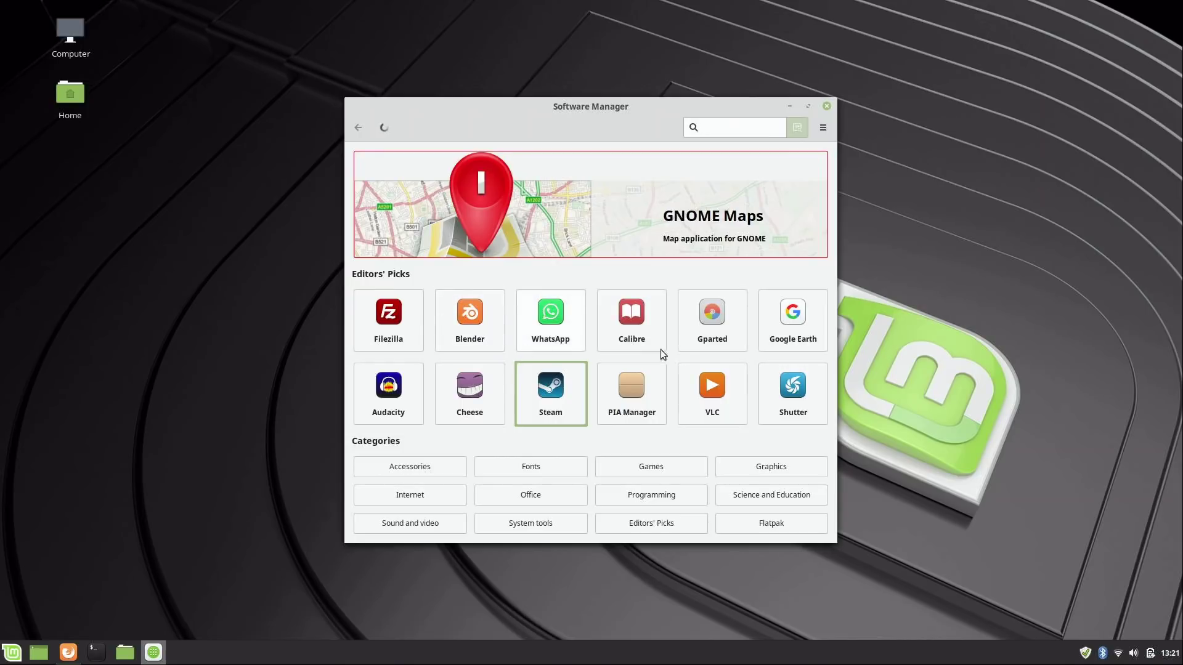
- Install VLC with its additional packages and return to the main page
left_click(691, 394)
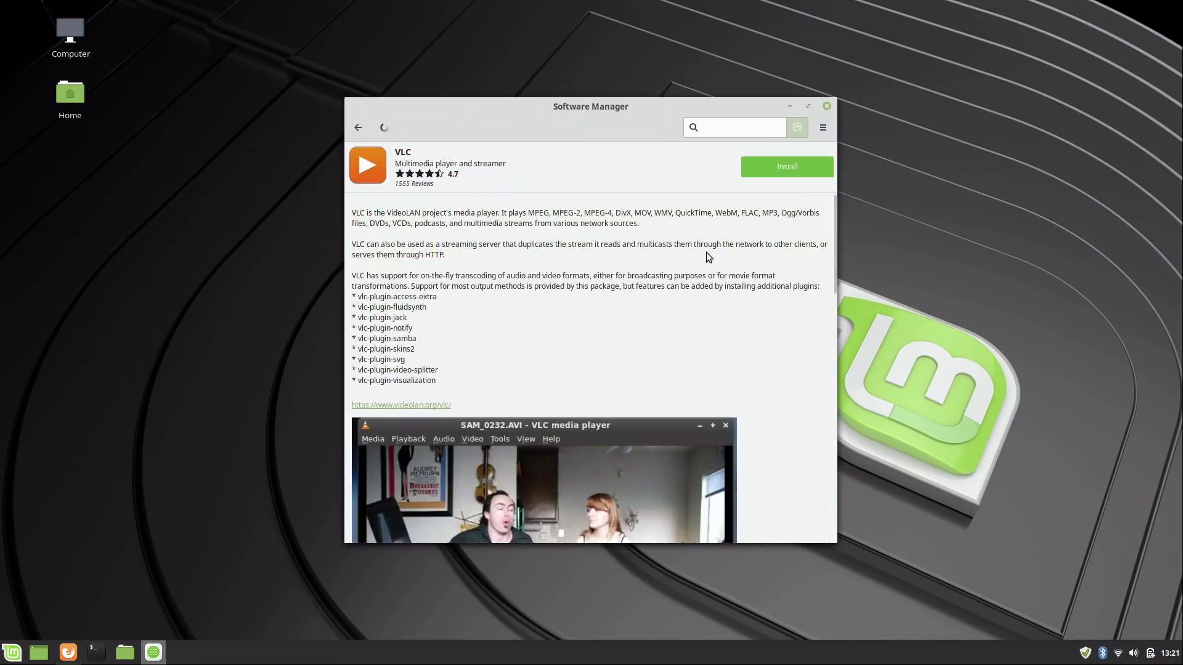
left_click(773, 159)
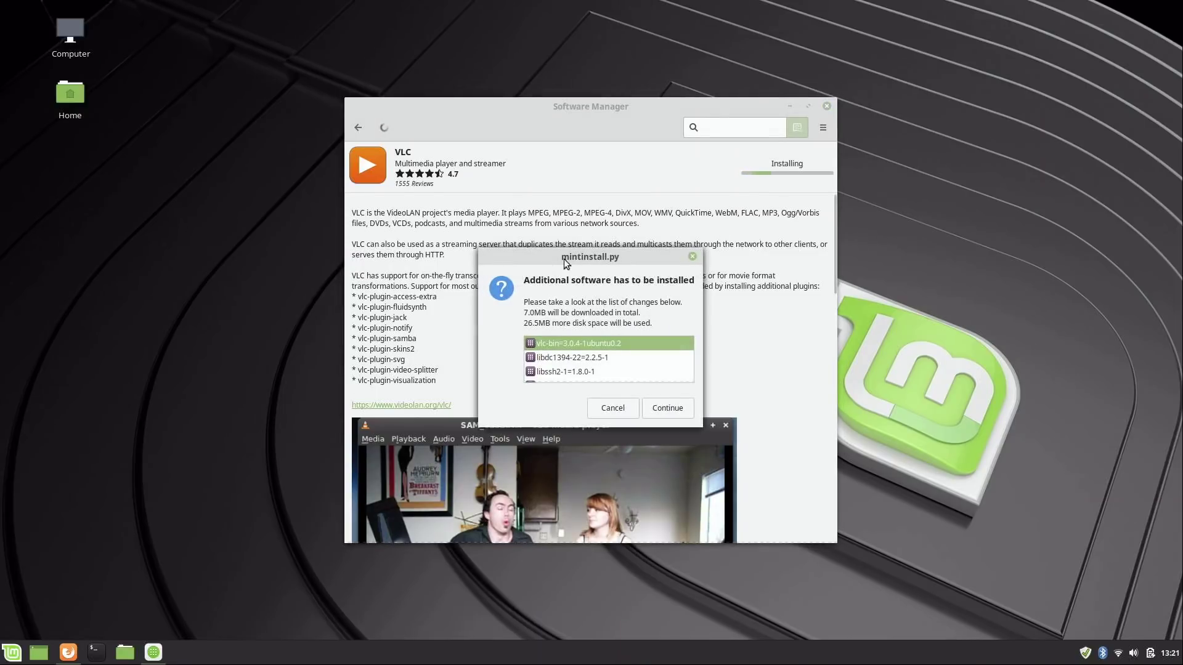
left_click(677, 409)
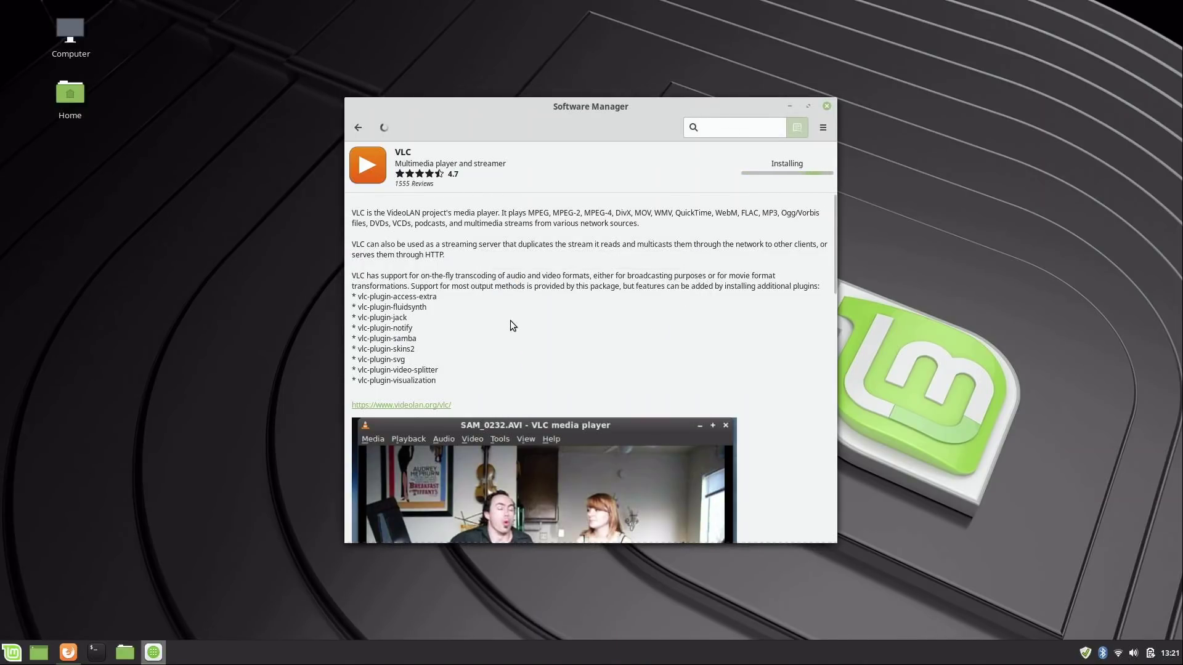
left_click(360, 129)
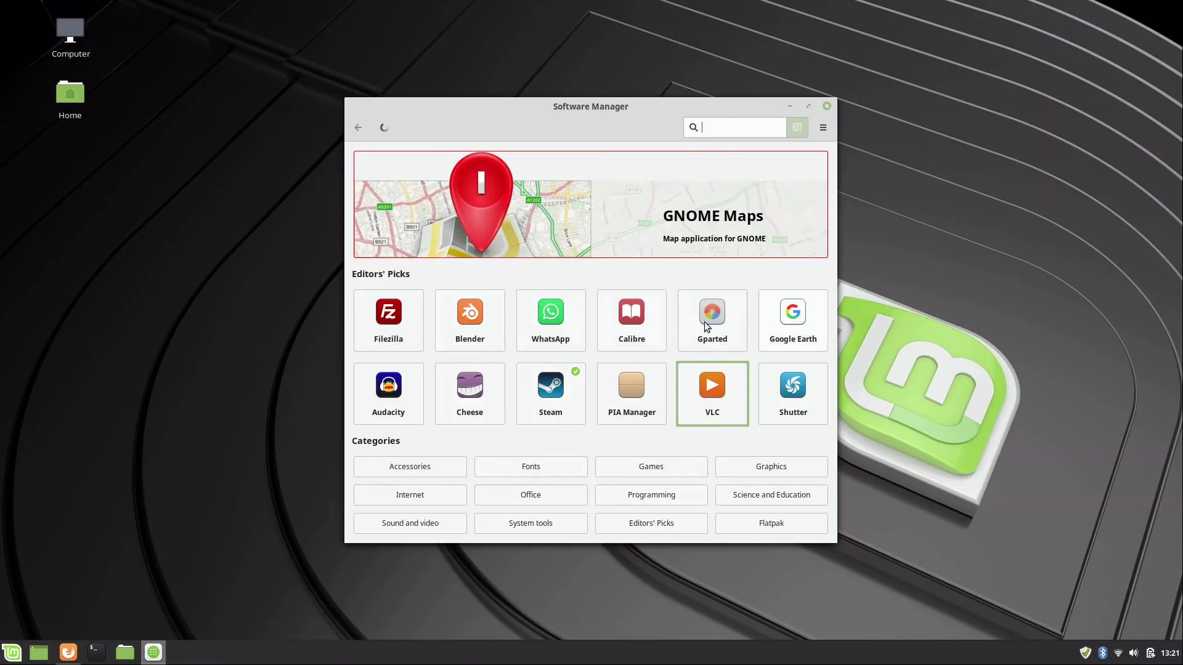
- Install Frozen-bubble from the Games category with its extra packages, then go back home
left_click(647, 471)
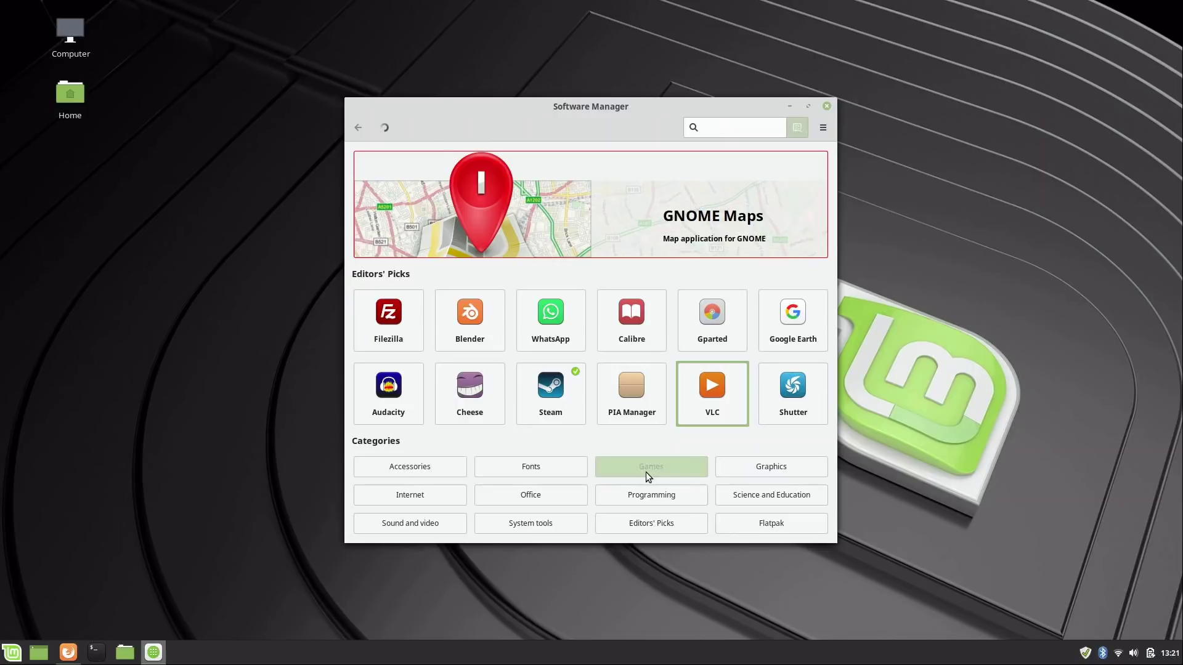
scroll(662, 420, "down", 10)
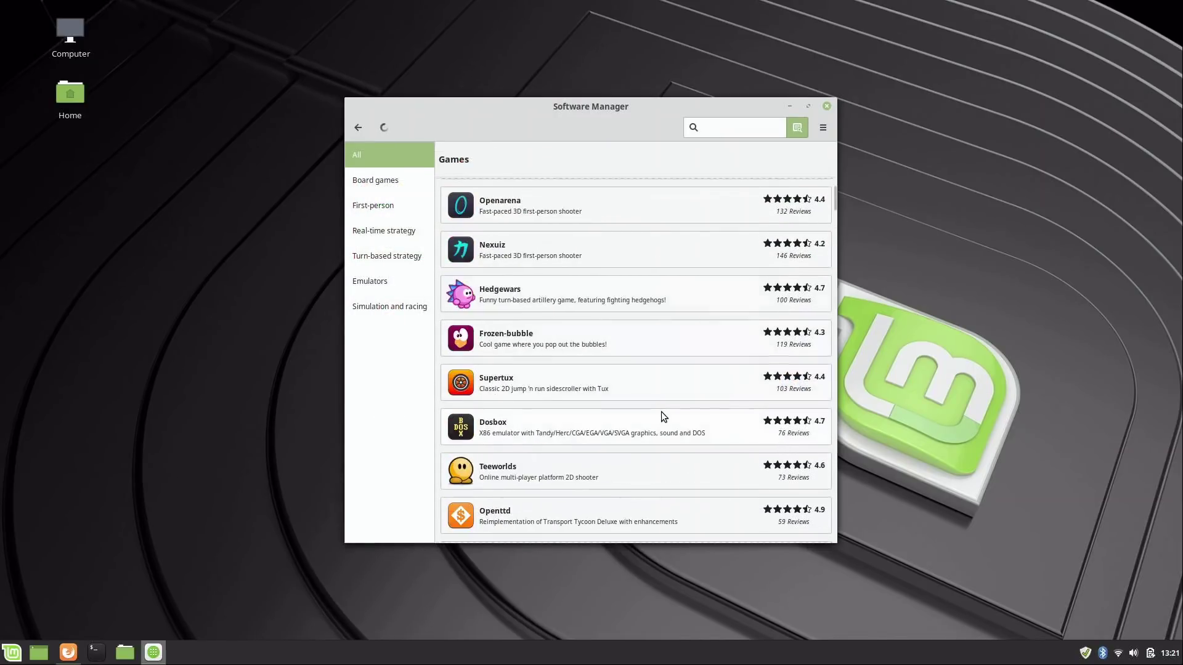
scroll(620, 327, "up", 5)
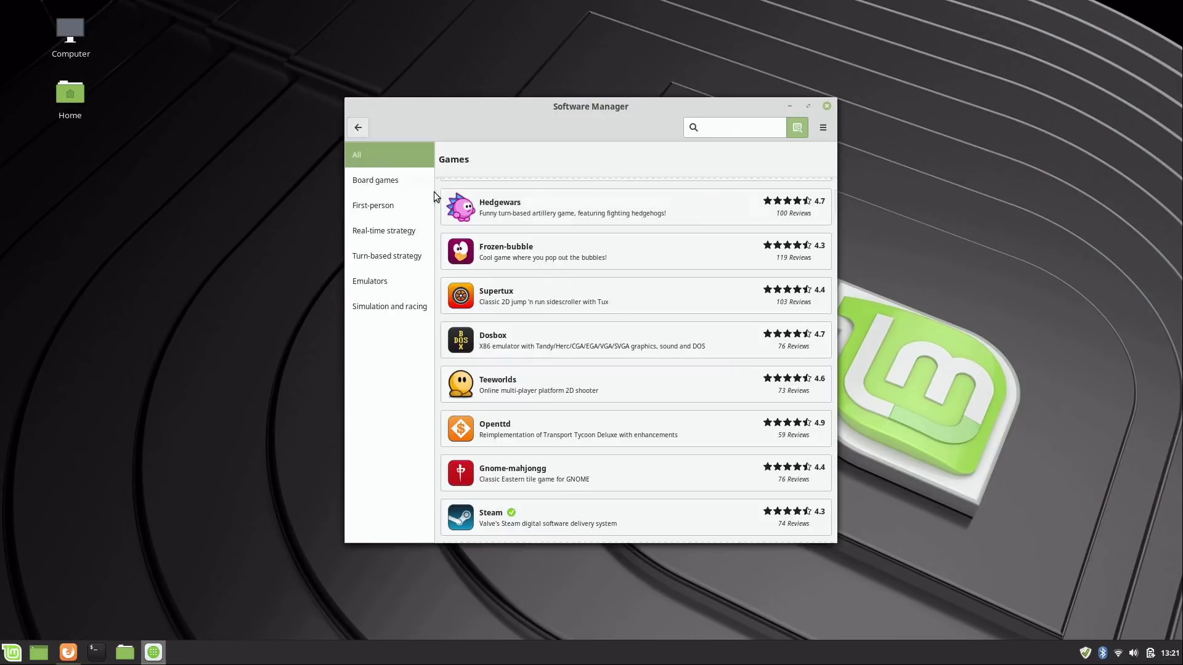
left_click(533, 264)
left_click(807, 166)
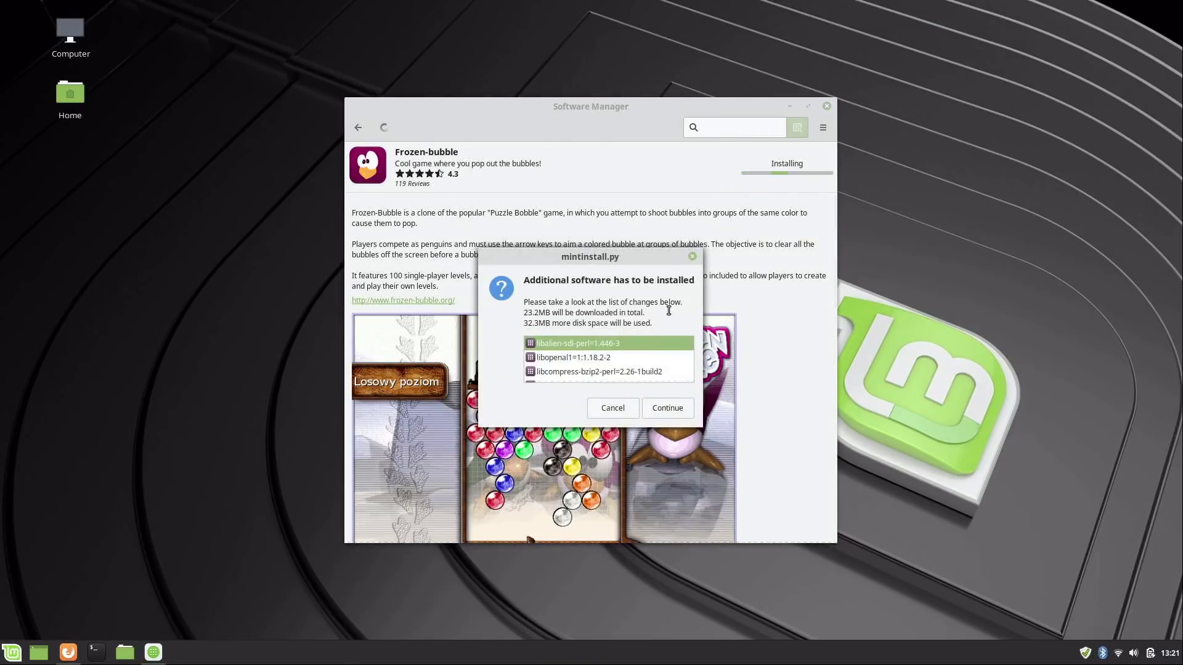
left_click(675, 409)
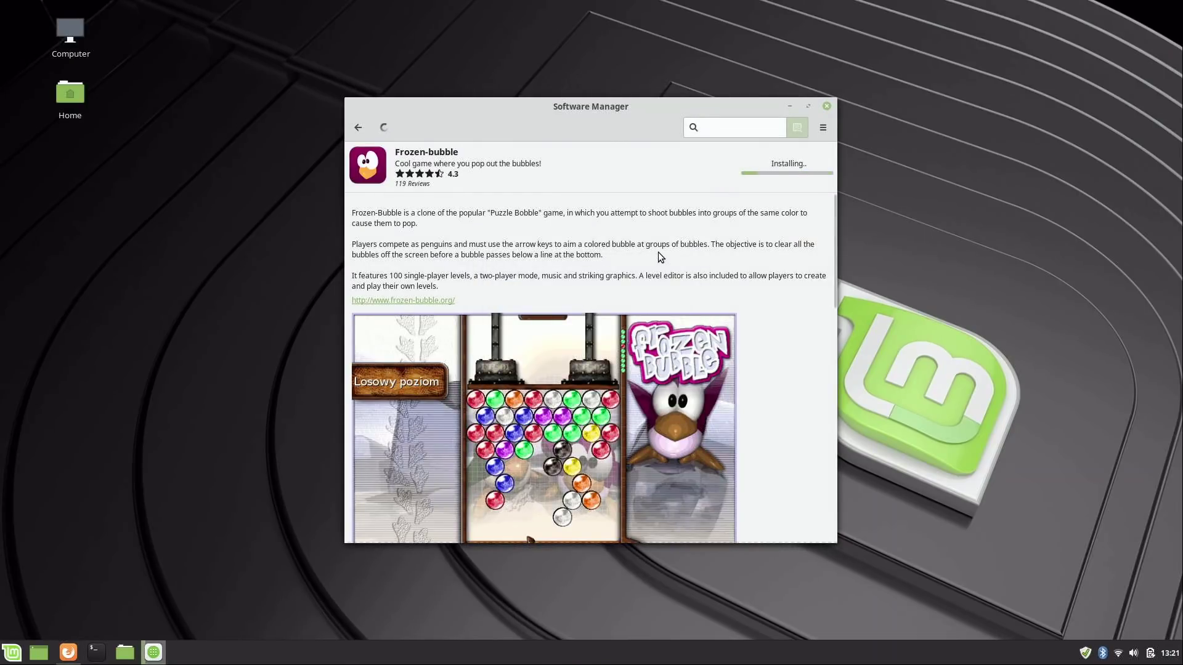
left_click(358, 127)
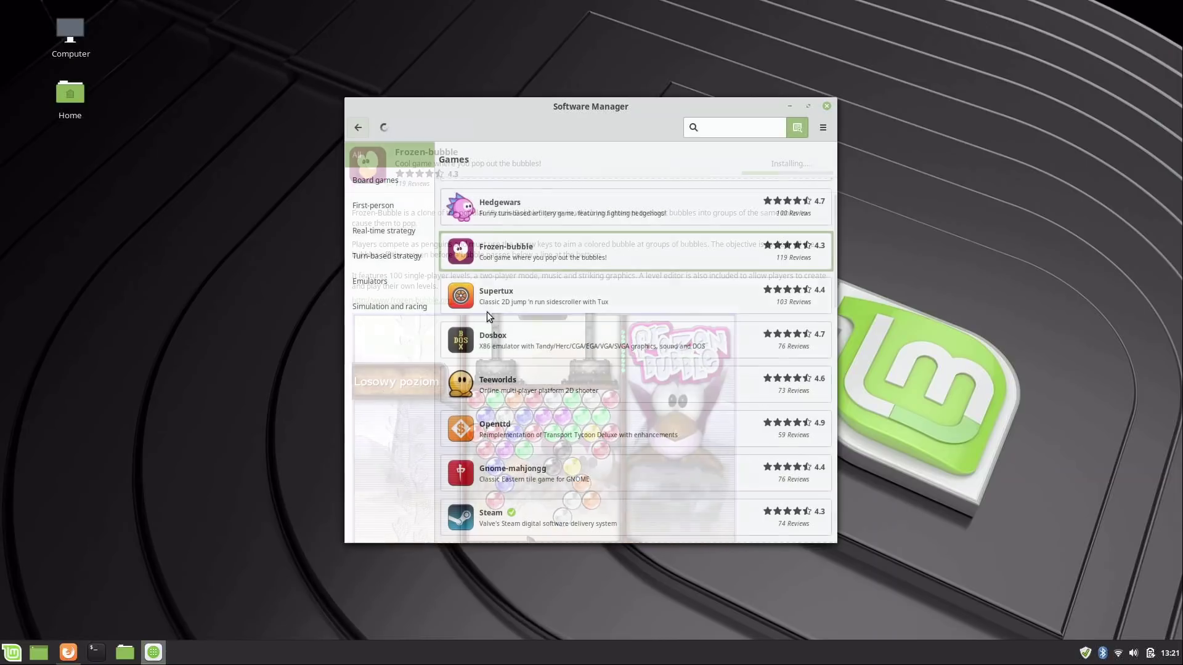
left_click(358, 127)
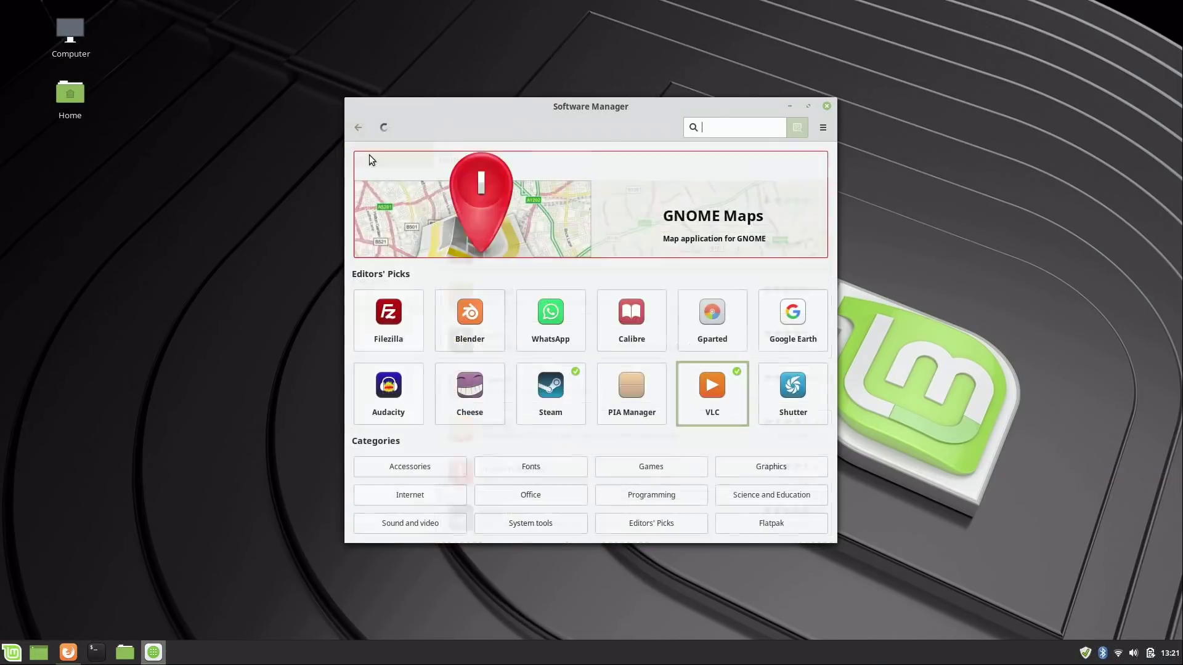
- Browse the Office category's applications, then return to the main page
left_click(551, 495)
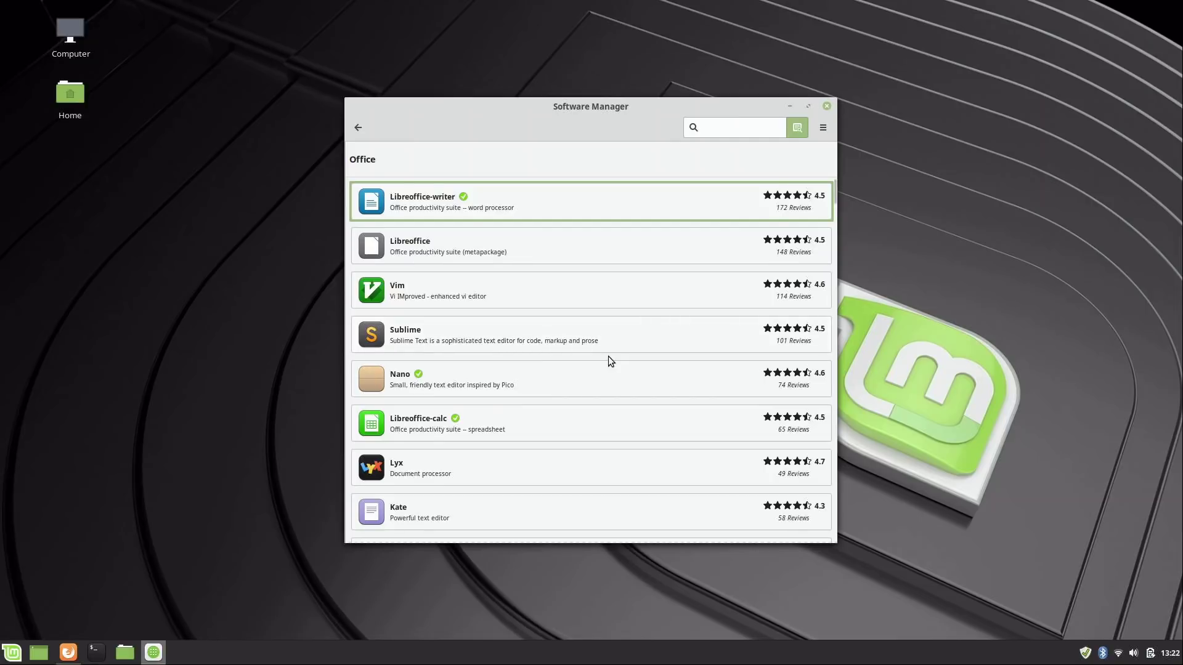
scroll(608, 356, "down", 5)
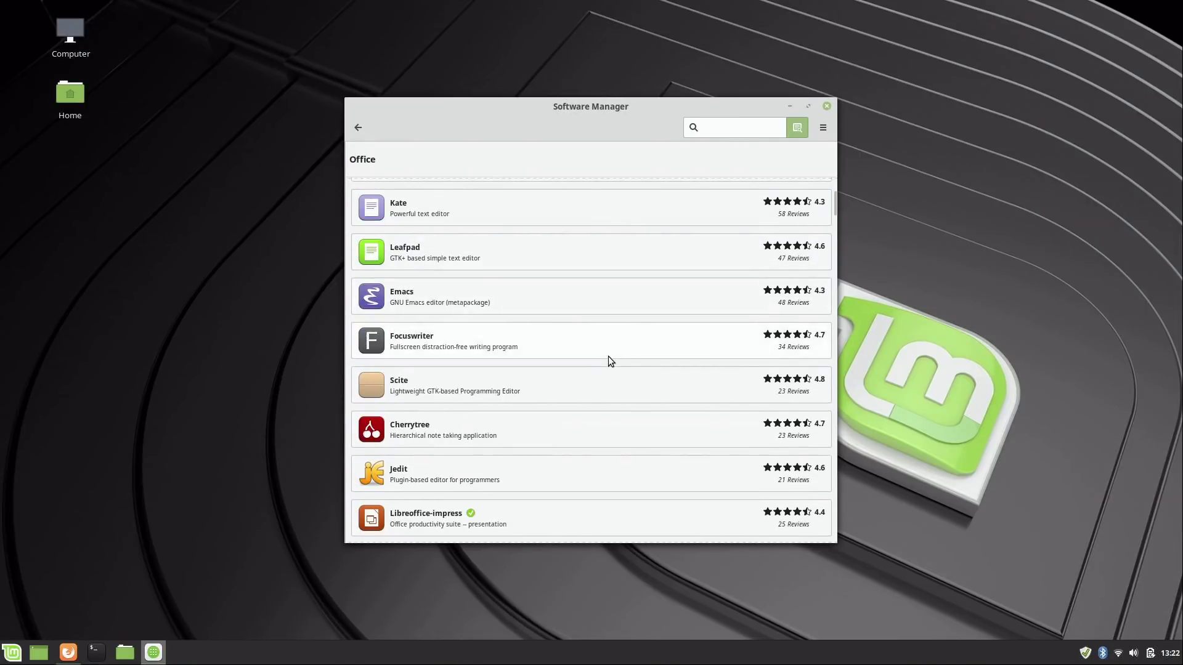
scroll(608, 356, "down", 3)
scroll(608, 351, "down", 4)
scroll(608, 351, "down", 3)
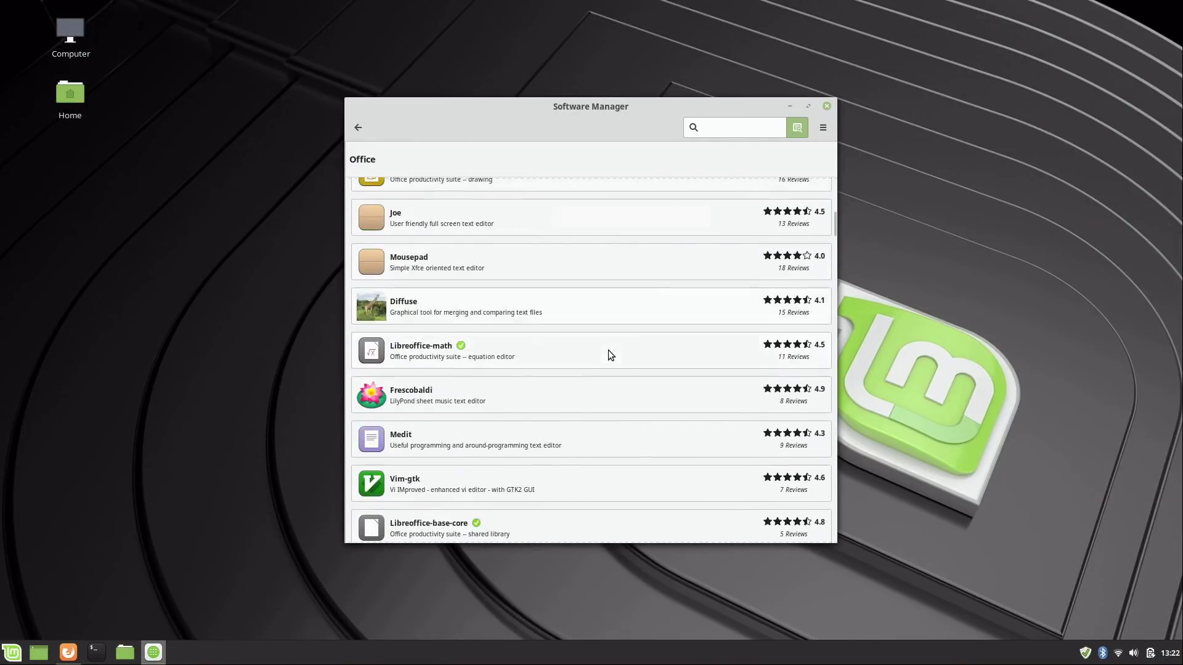
scroll(608, 350, "down", 5)
scroll(608, 350, "down", 1)
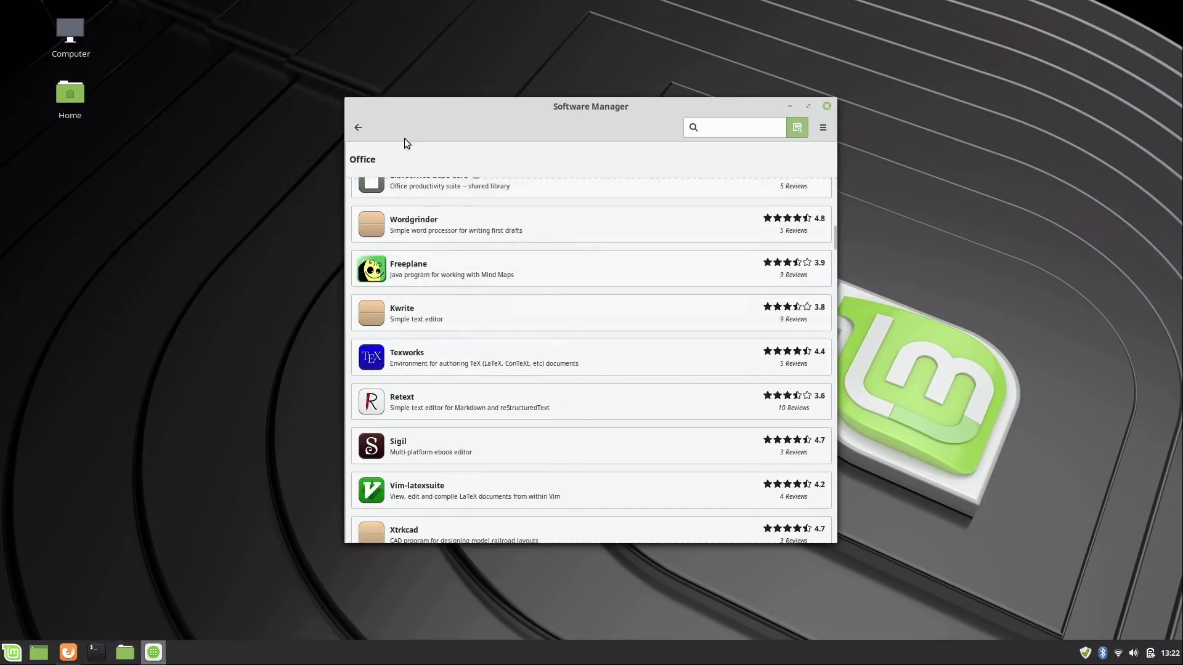
left_click(358, 127)
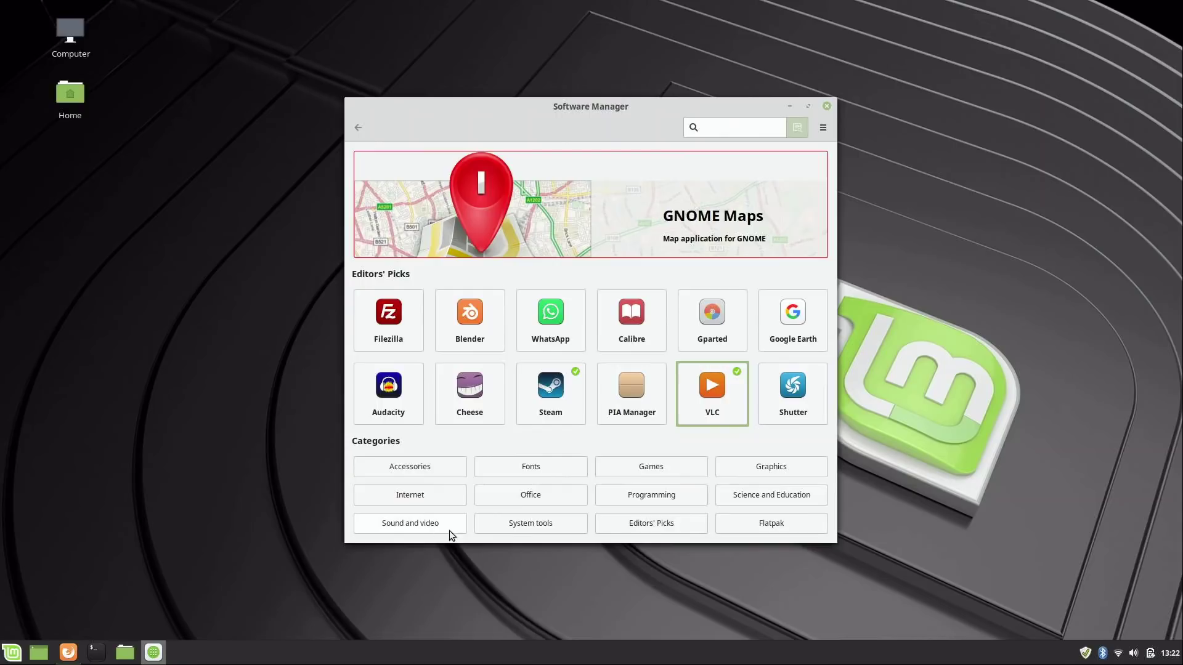
- Browse the Sound and video category and open Spotify's details page
left_click(435, 521)
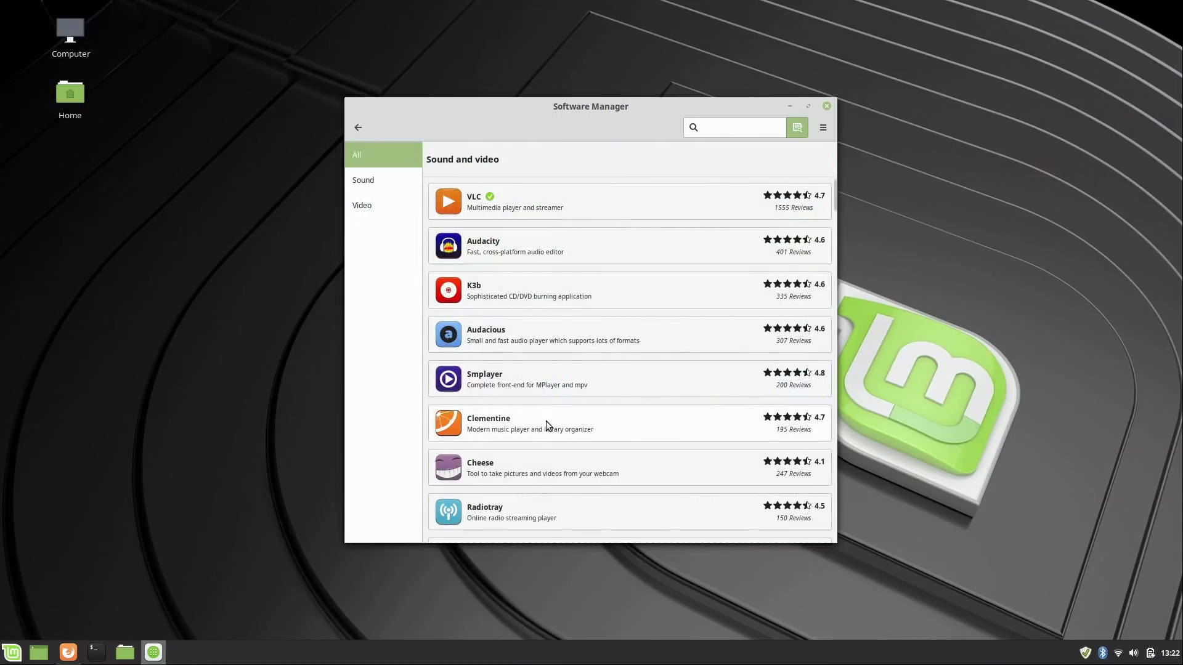
scroll(555, 378, "down", 2)
scroll(557, 375, "up", 2)
scroll(558, 378, "down", 6)
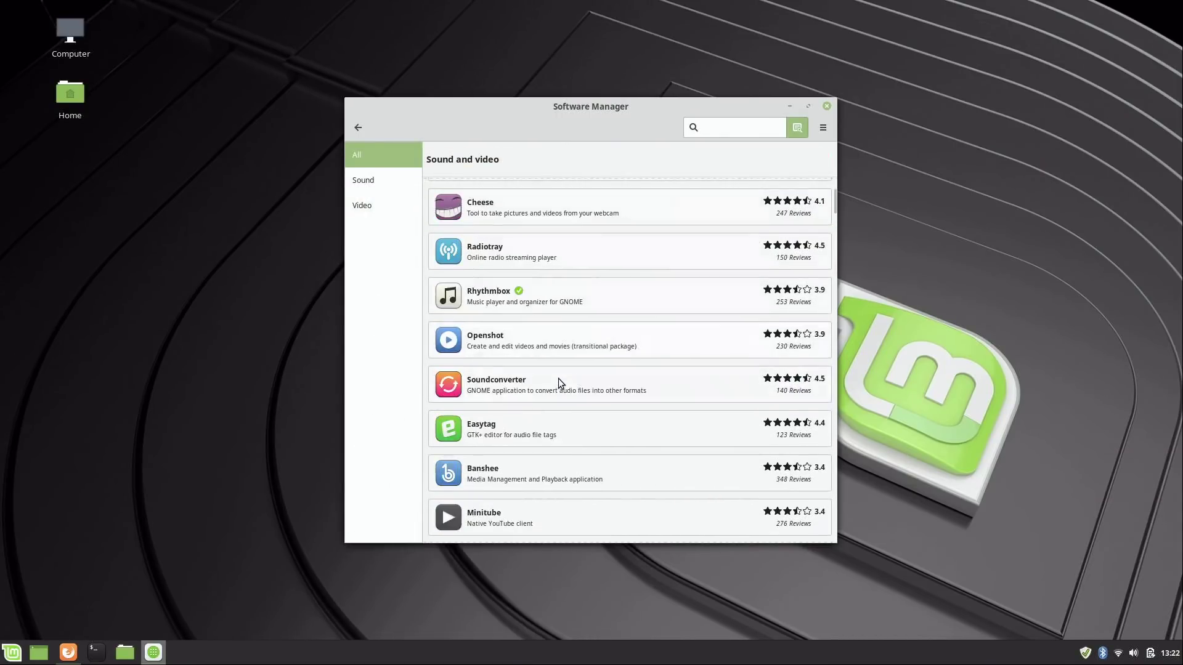
scroll(559, 379, "down", 4)
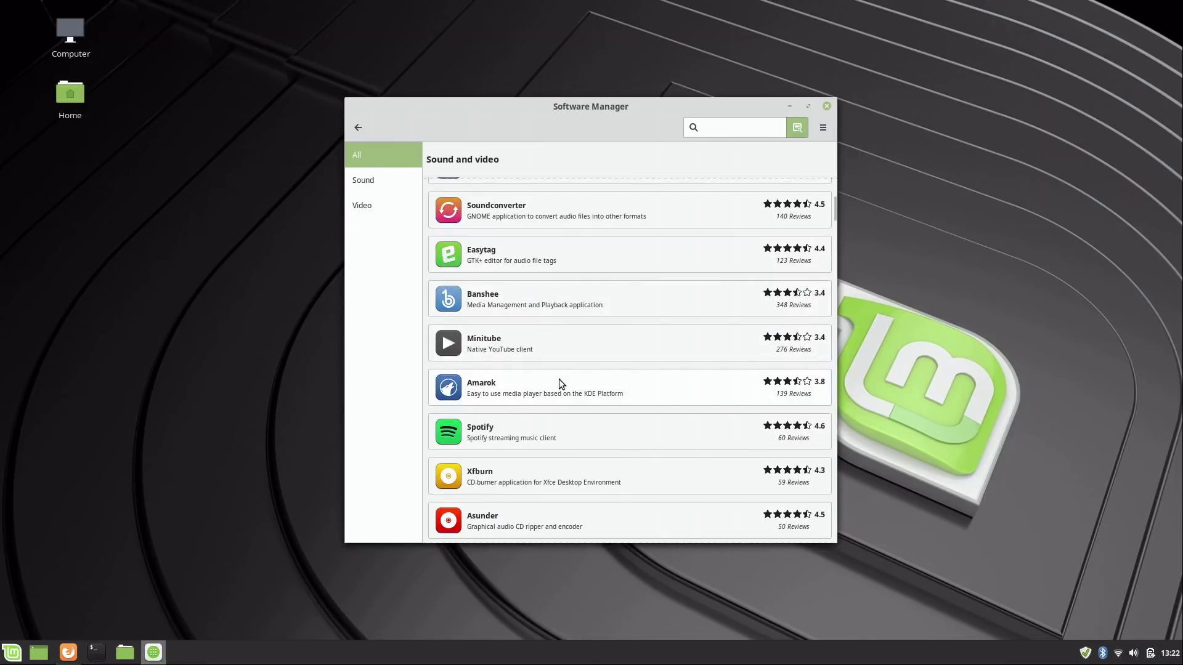
left_click(519, 433)
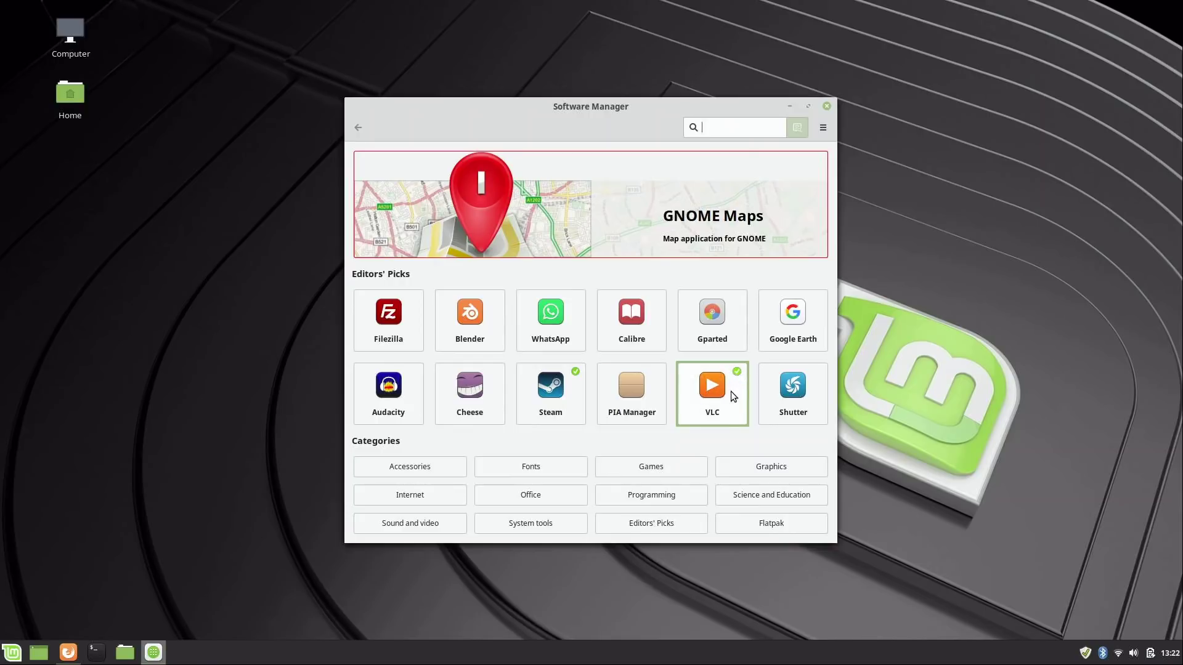
- Open VLC's details page to confirm it is installed
left_click(735, 396)
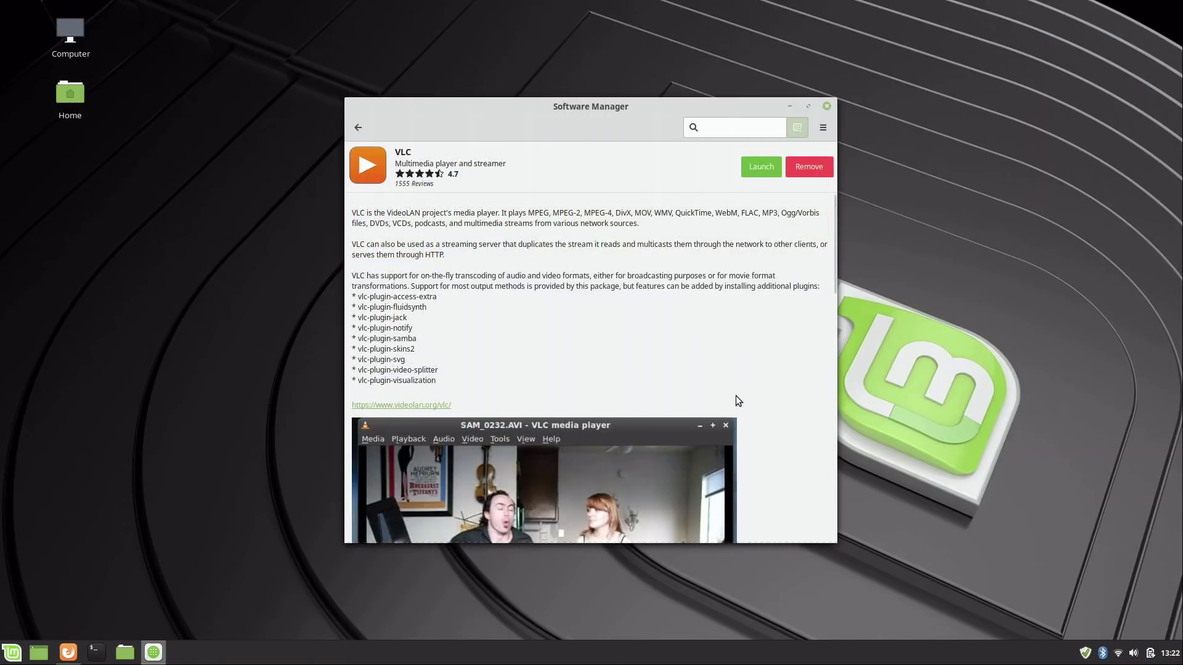
- Uninstall VLC and go back to the Software Manager home catalogue
left_click(814, 168)
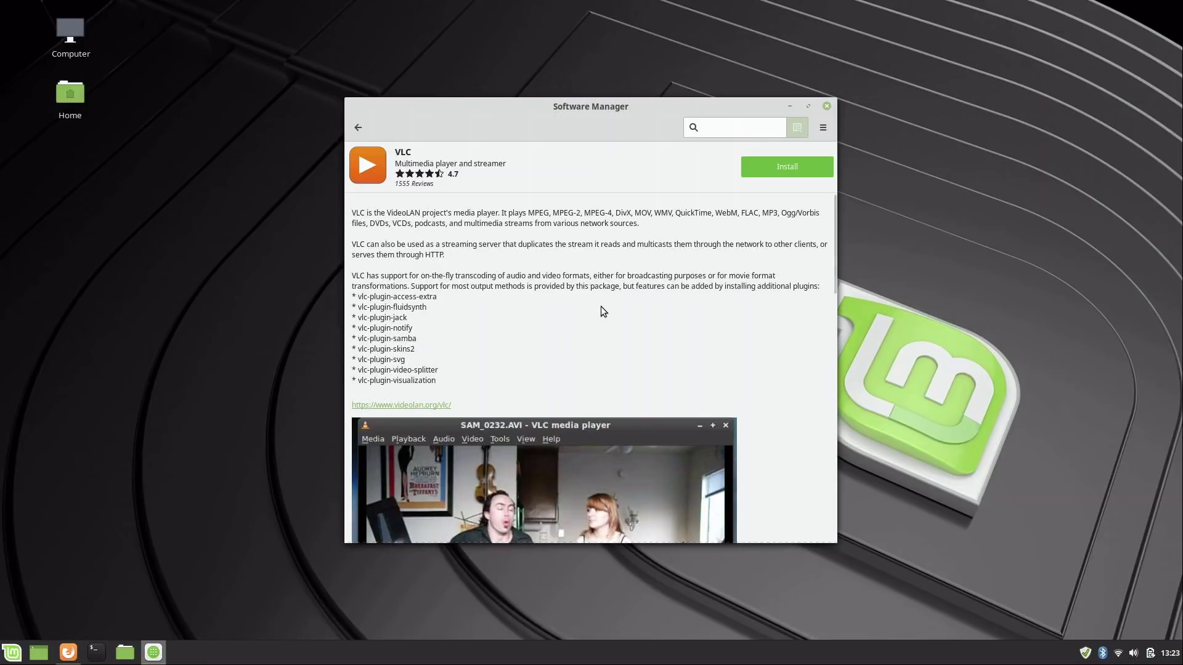
left_click(358, 127)
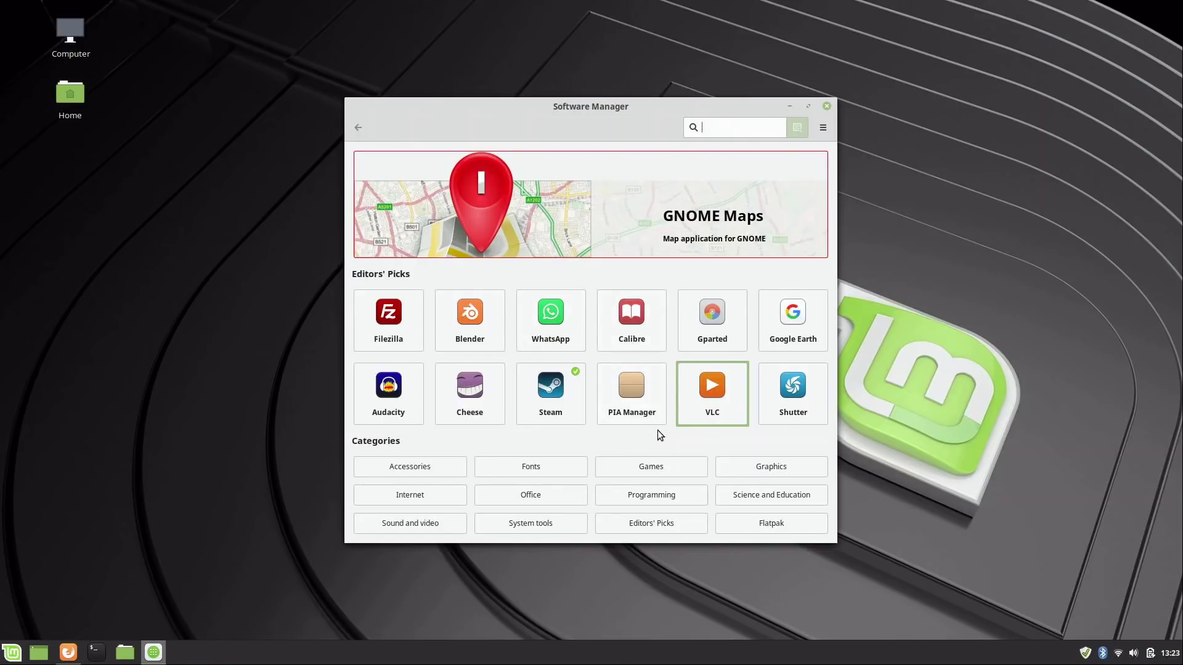
- List installed apps (Frozen-bubble and Steam) and launch Frozen-Bubble from the Games menu
left_click(823, 128)
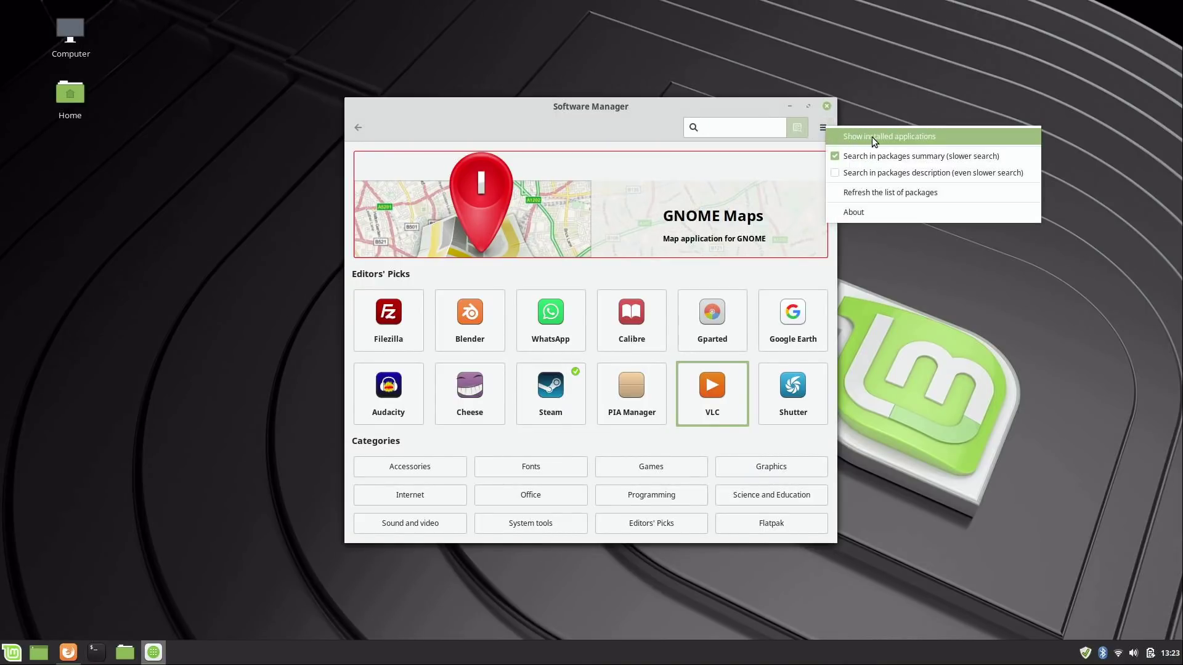
left_click(871, 138)
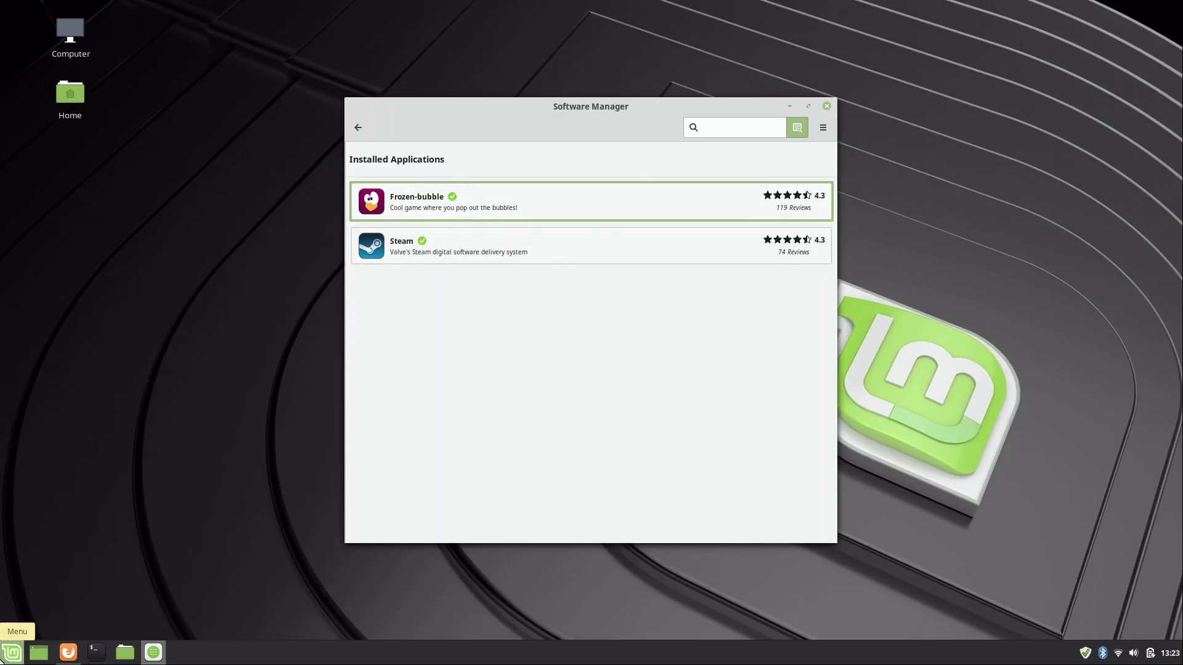
left_click(7, 653)
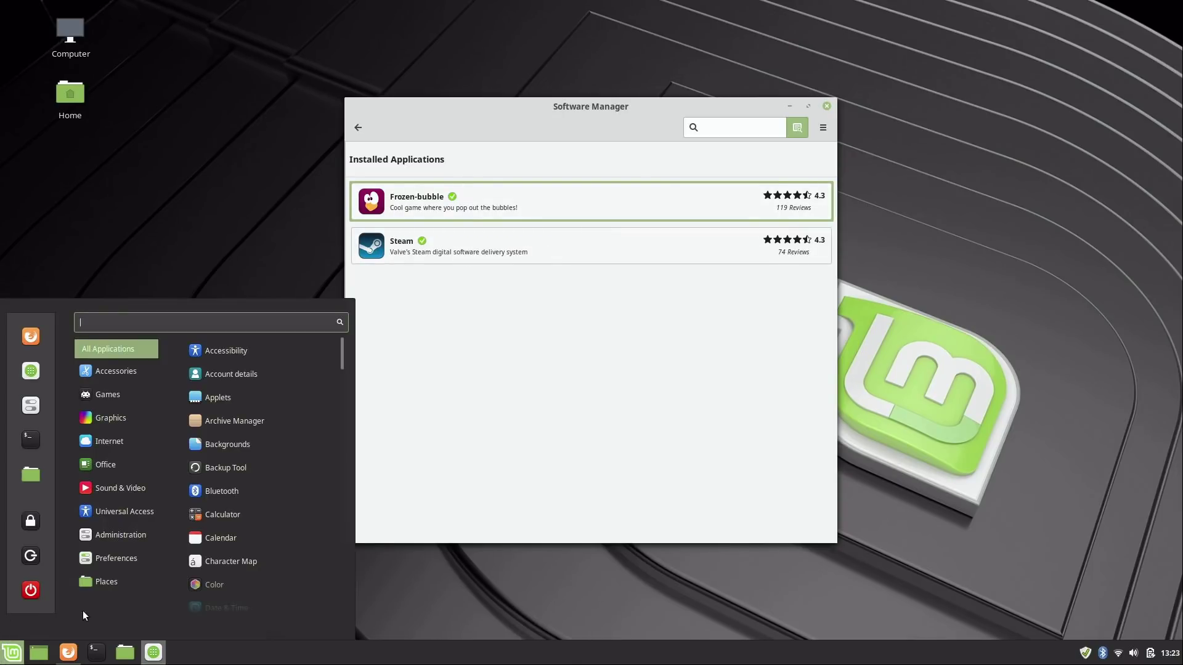
mouse_move(130, 398)
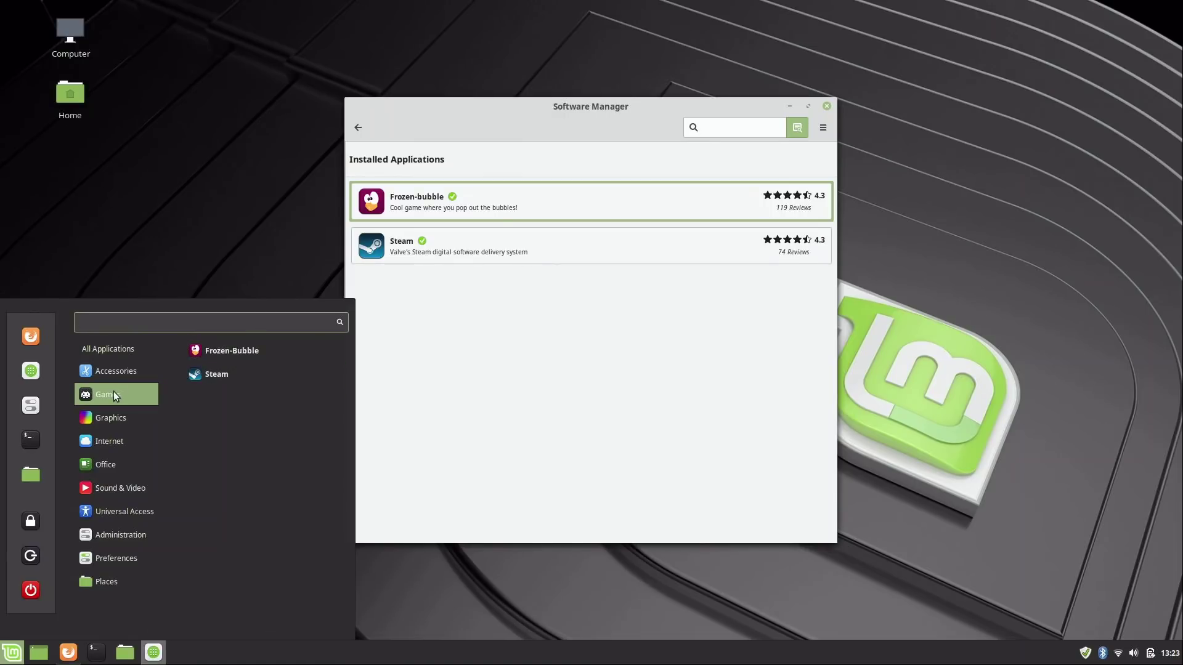
left_click(241, 353)
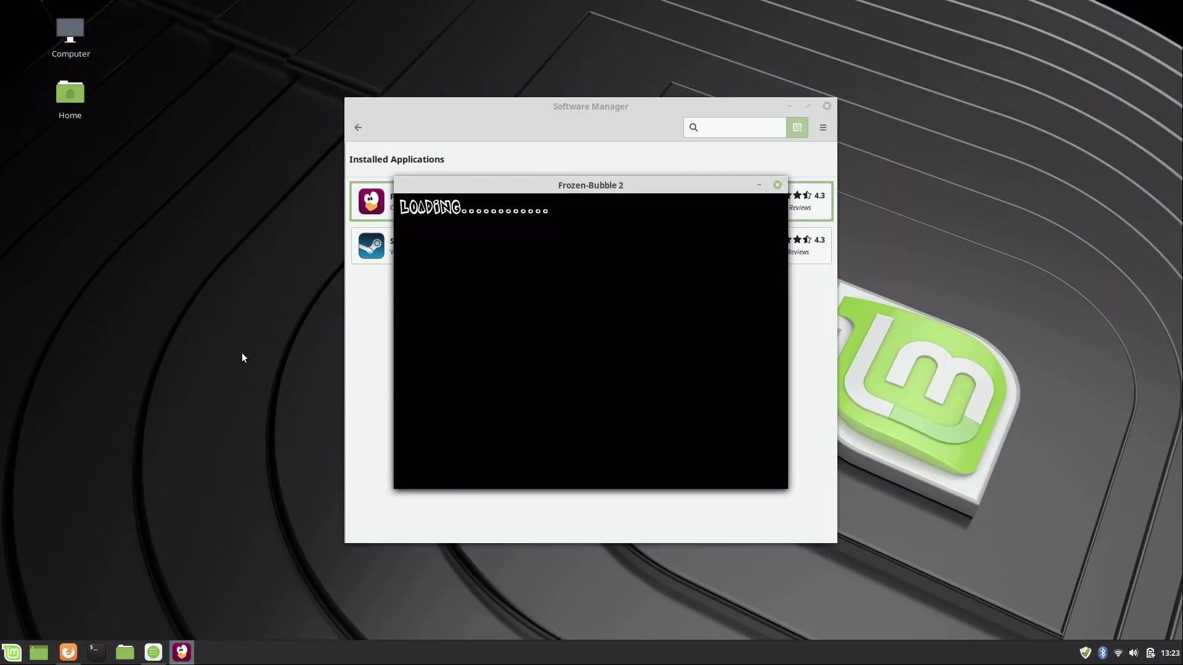
- Start a 1-player game and fire four bubbles at matching clusters in Level 1
key("Return")
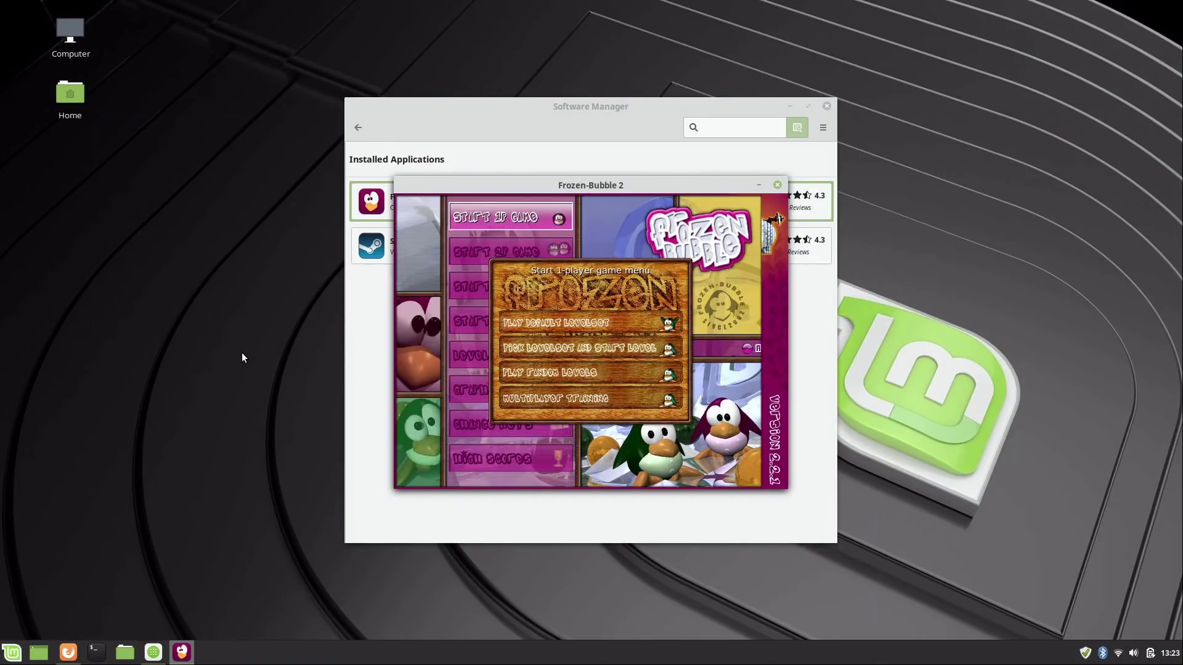
key("Return")
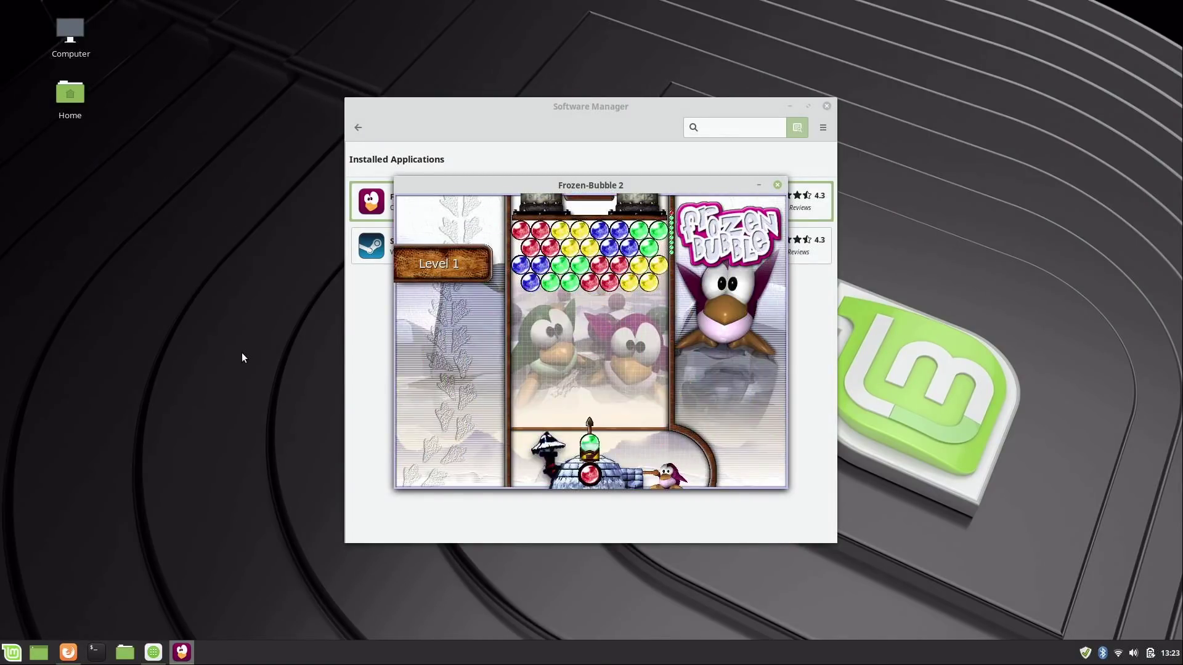
key("Left")
key("Up")
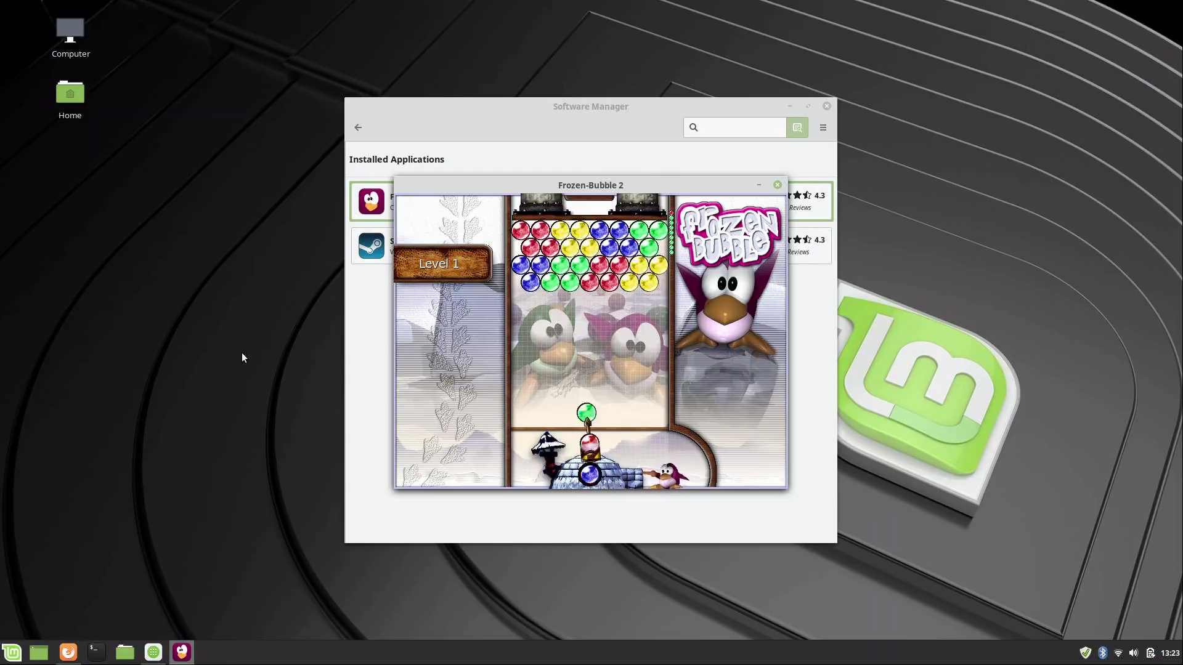
key("Up")
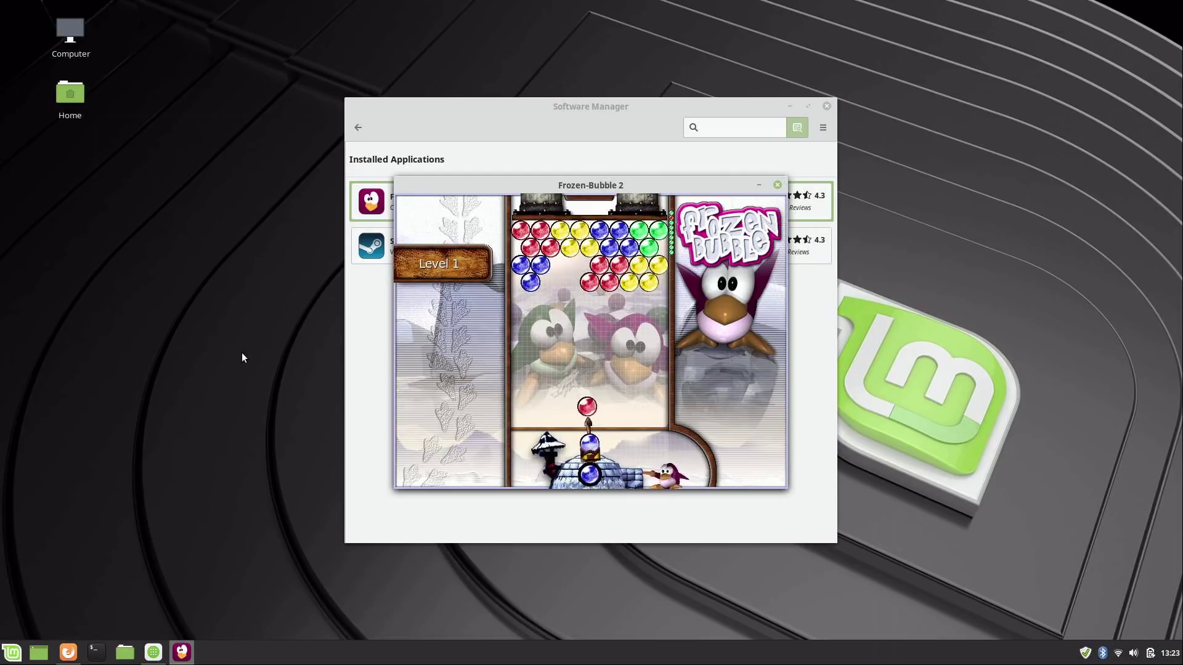
key("Left")
key("Up")
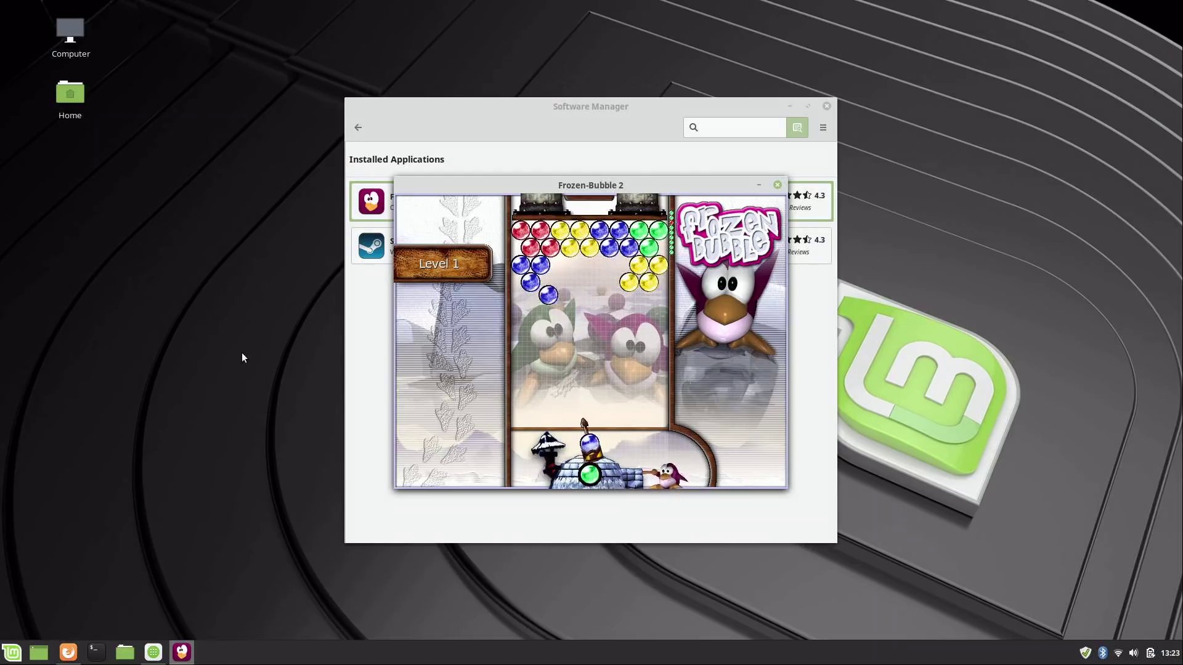
key("Right")
key("Up")
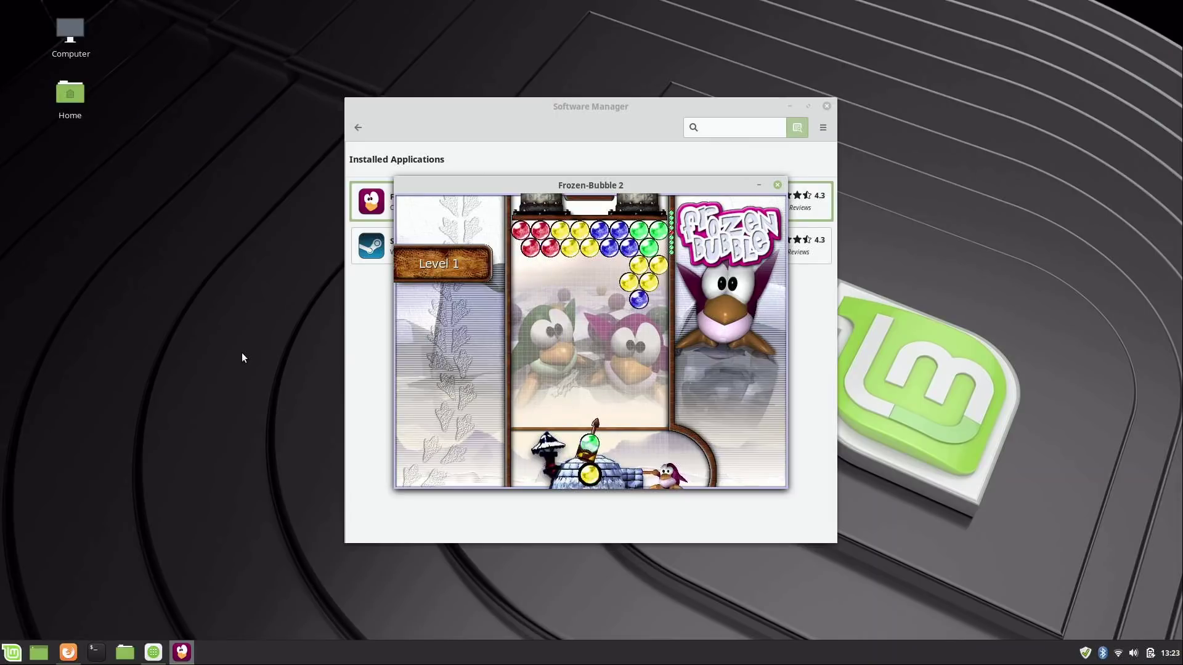
- End the level without entering a highscore name, quit Frozen-Bubble, and return to Software Manager's main page
key("Escape")
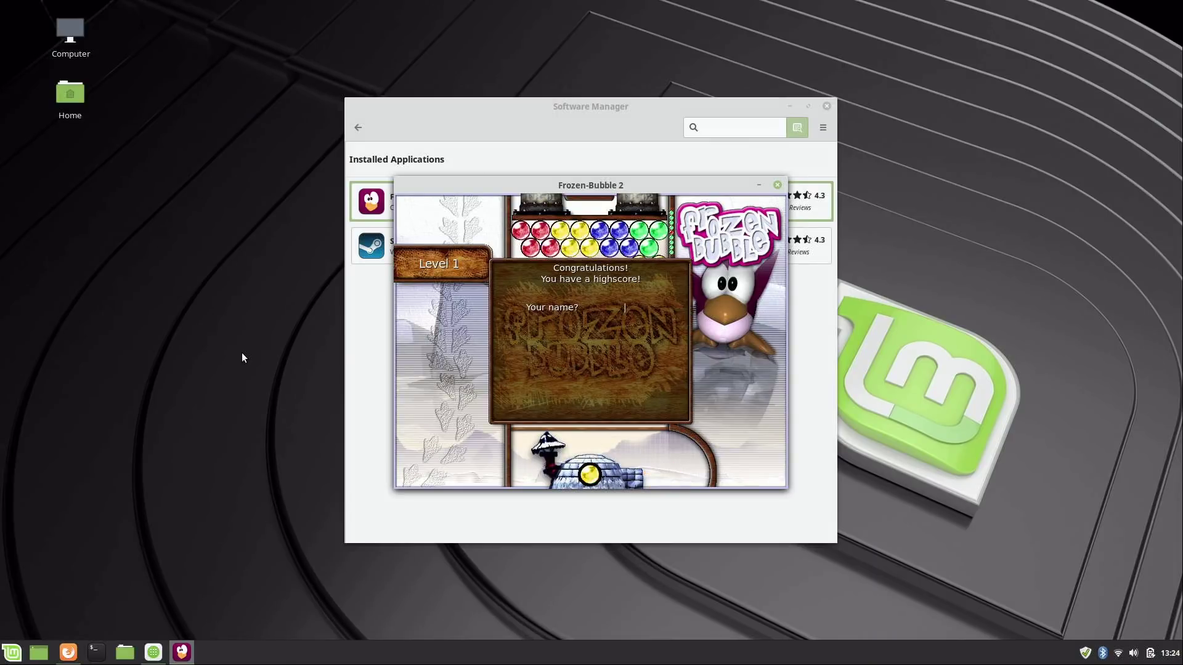
key("Return")
key("Escape")
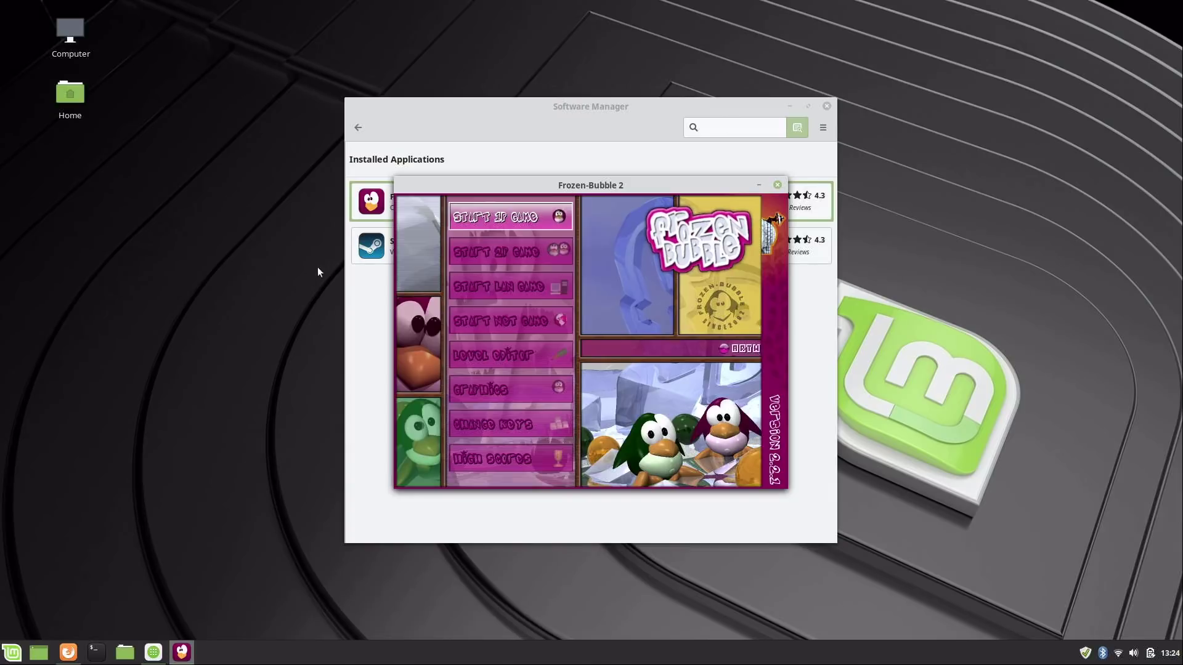
key("Escape")
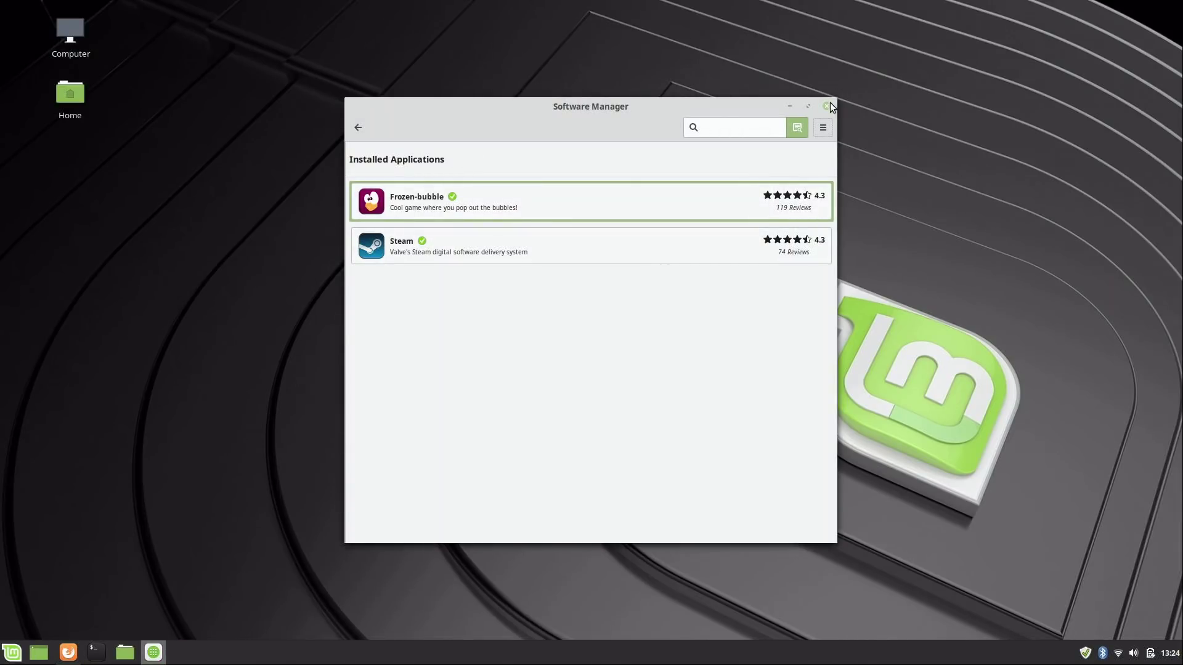
left_click(358, 128)
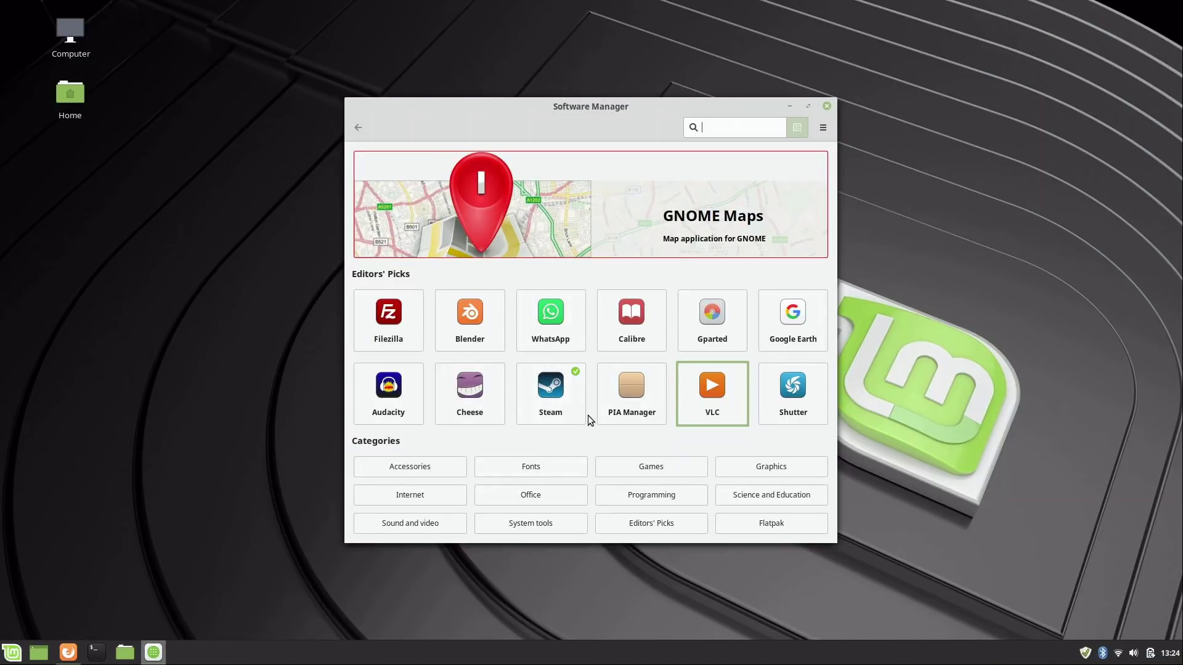
- Return Software Manager to its home page and launch Driver Manager via a 'dri' menu search
left_click(546, 566)
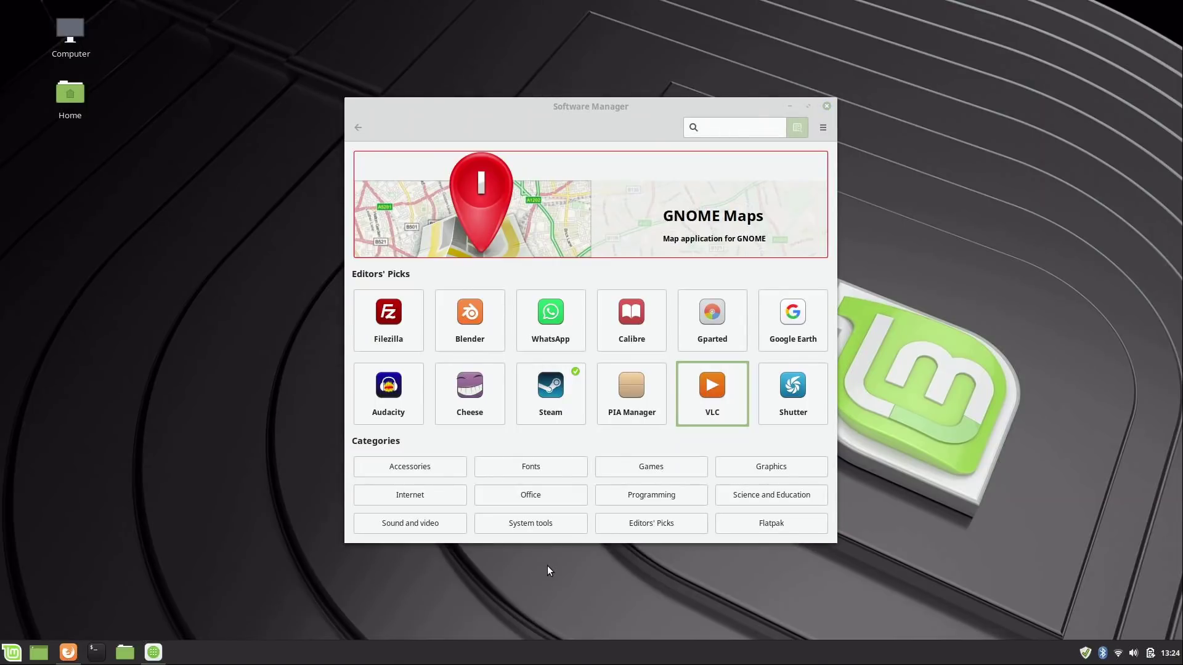
left_click(4, 654)
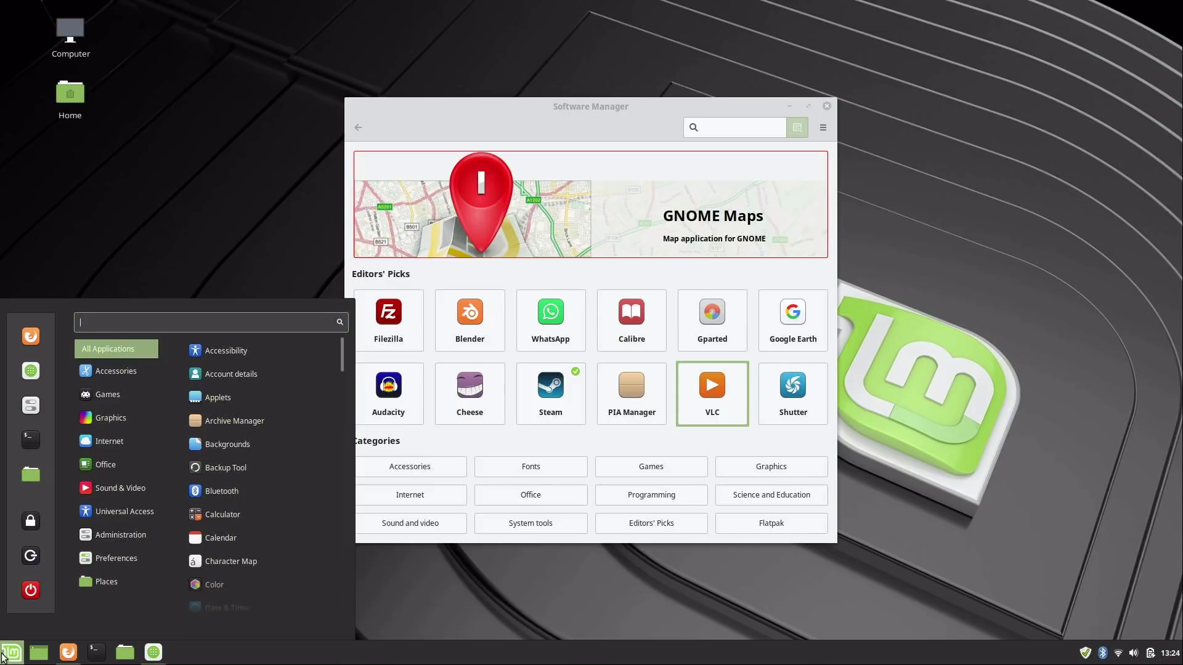
type("driv")
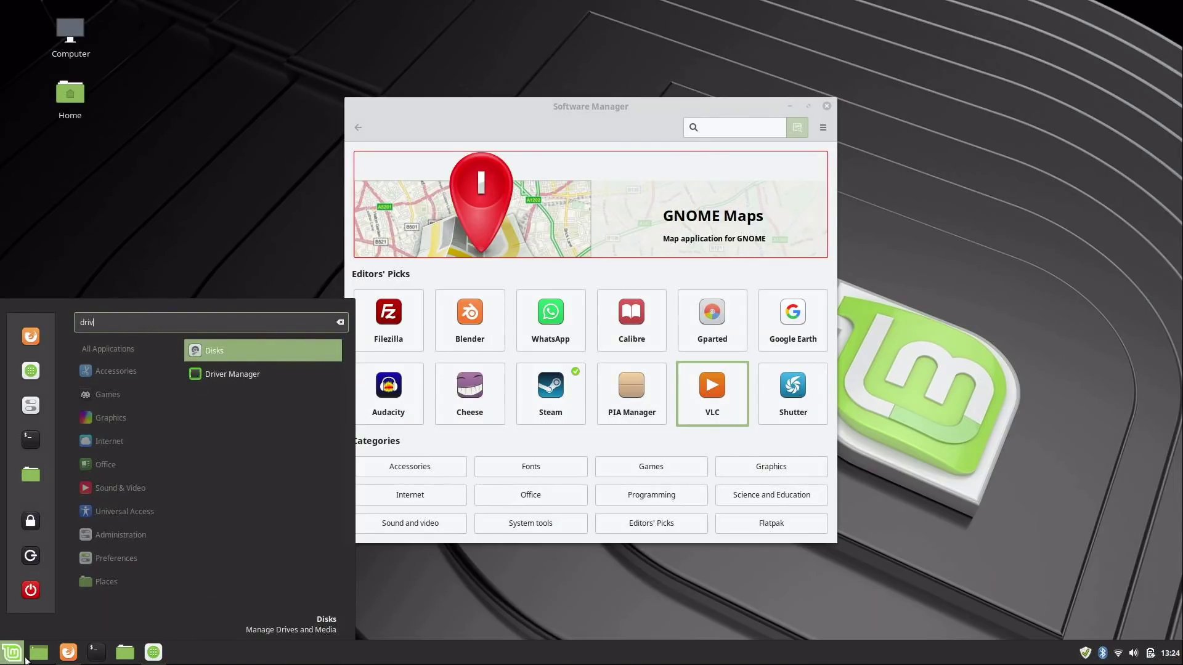
left_click(267, 373)
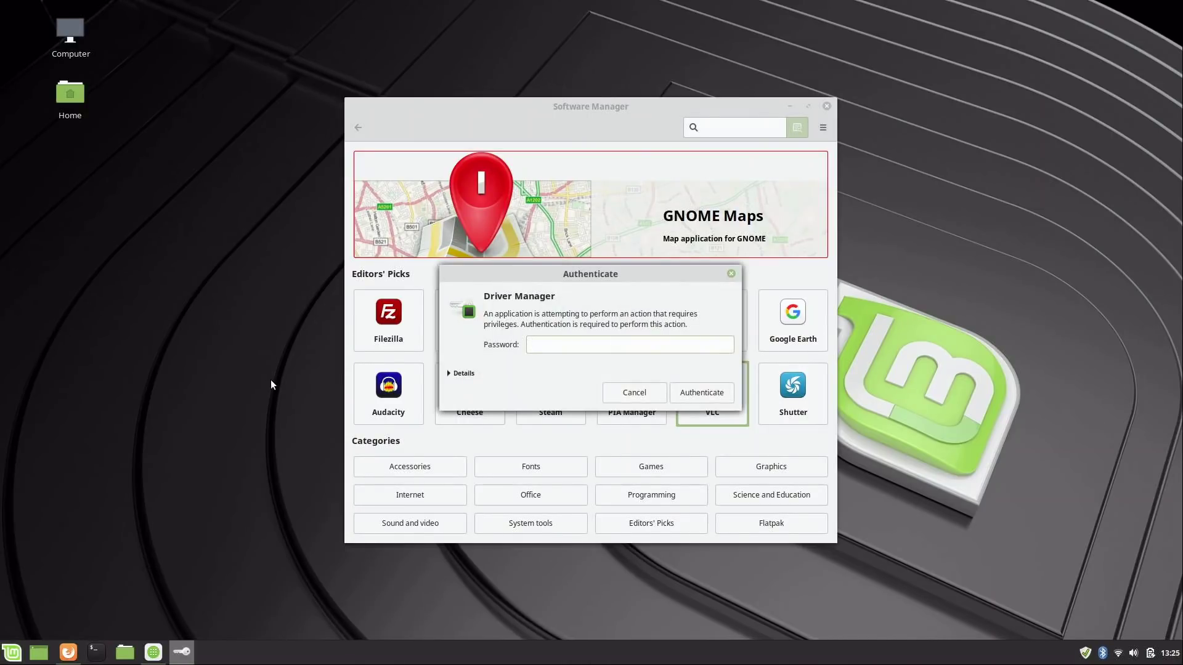
- Authenticate with the account password, confirm no proprietary drivers are in use, and close Driver Manager
type("*********")
key("Return")
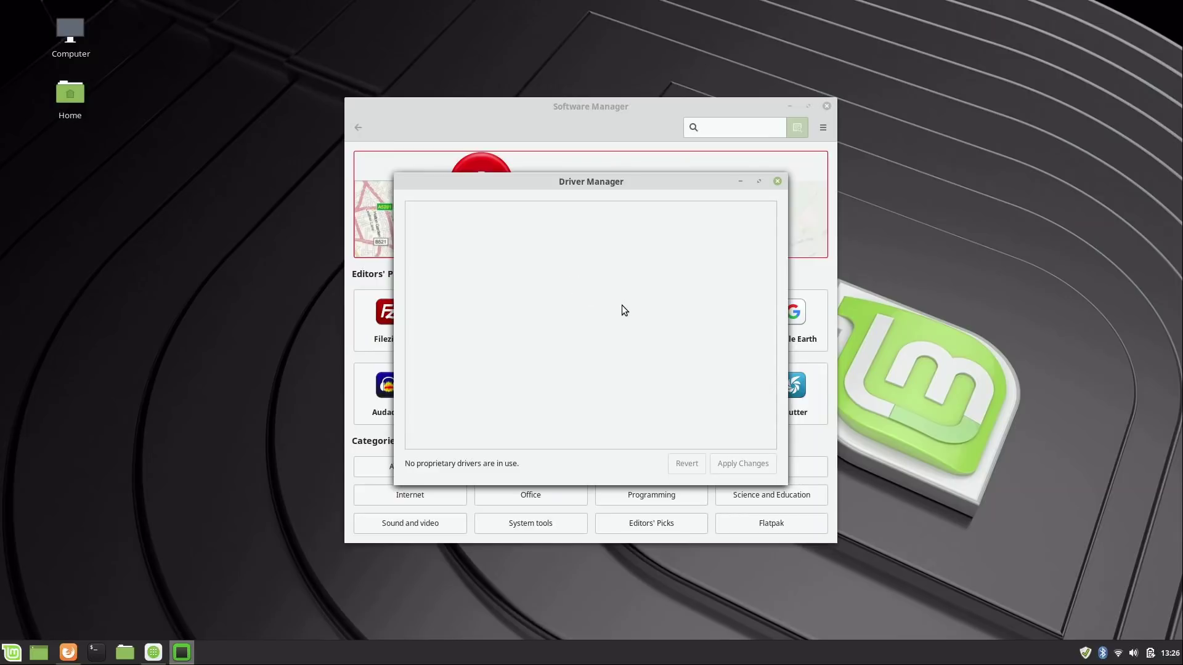
left_click(777, 182)
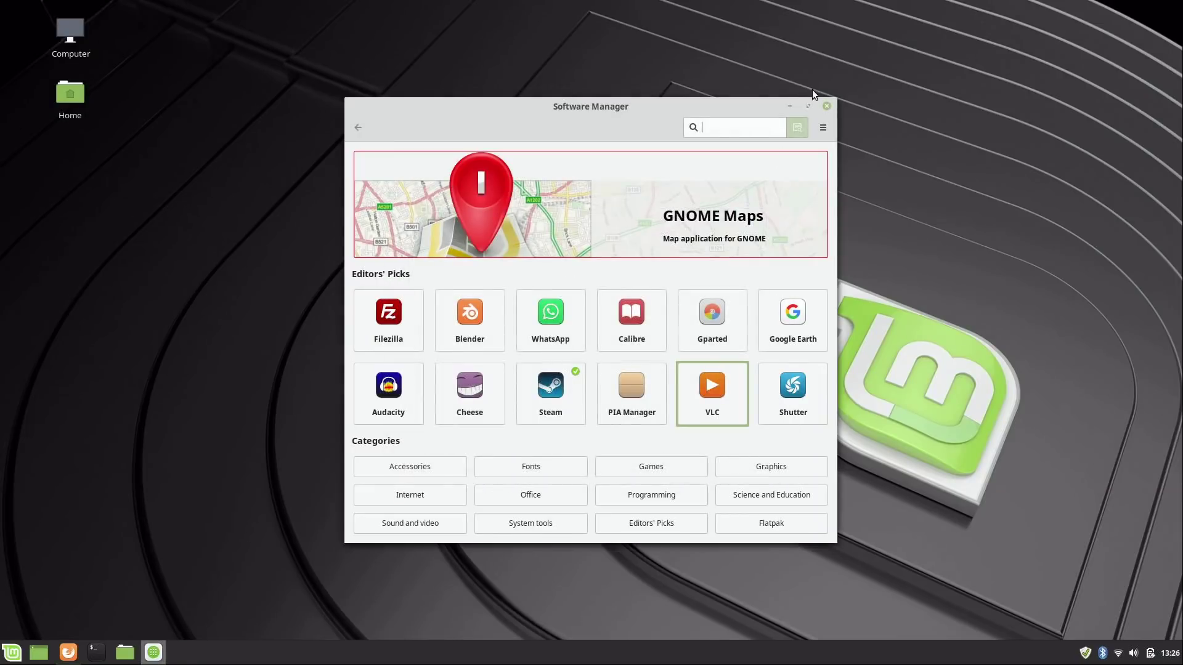
- Close Software Manager and choose Restart from the Mint menu's Quit options
left_click(826, 106)
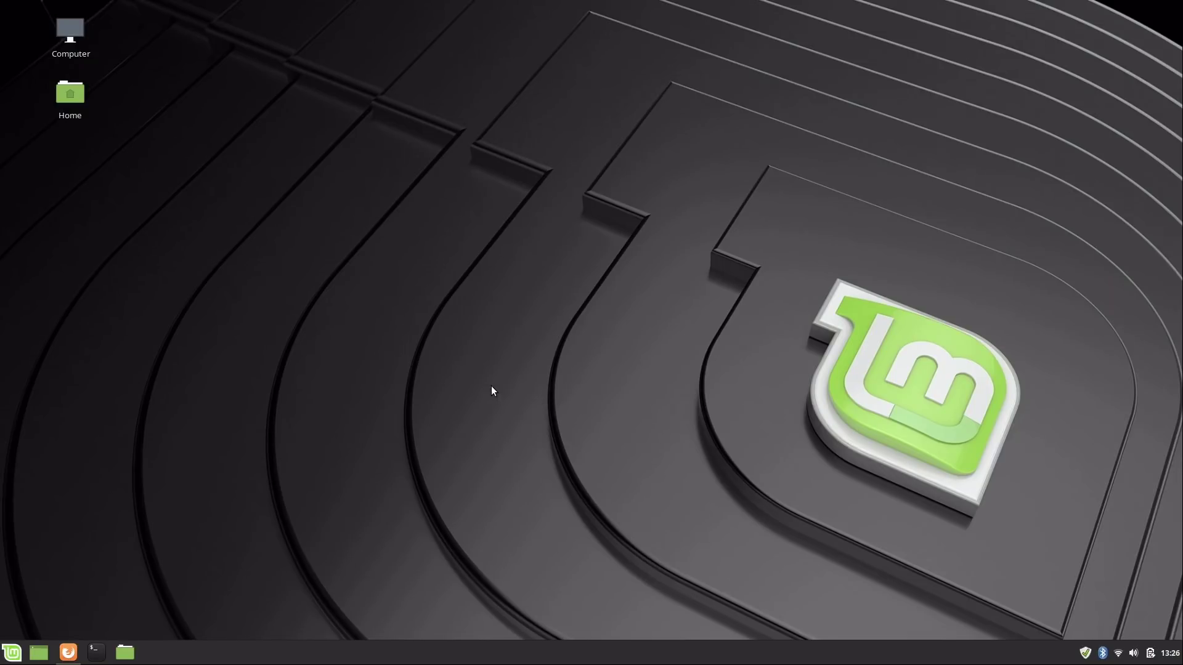
left_click(11, 652)
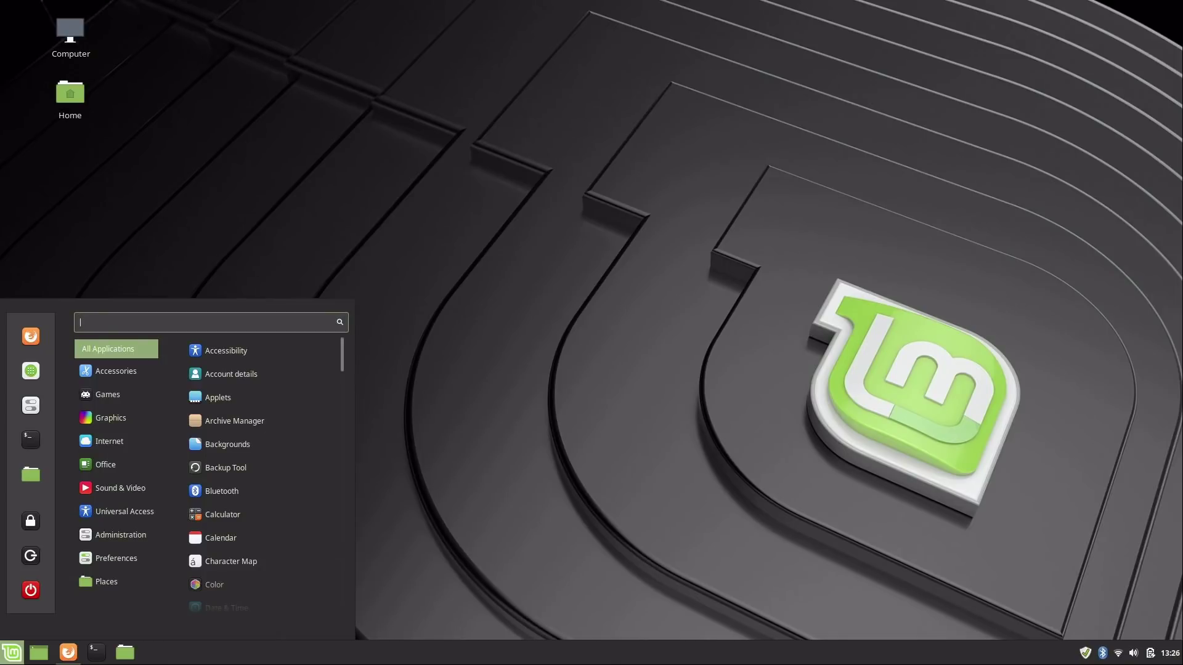
left_click(32, 596)
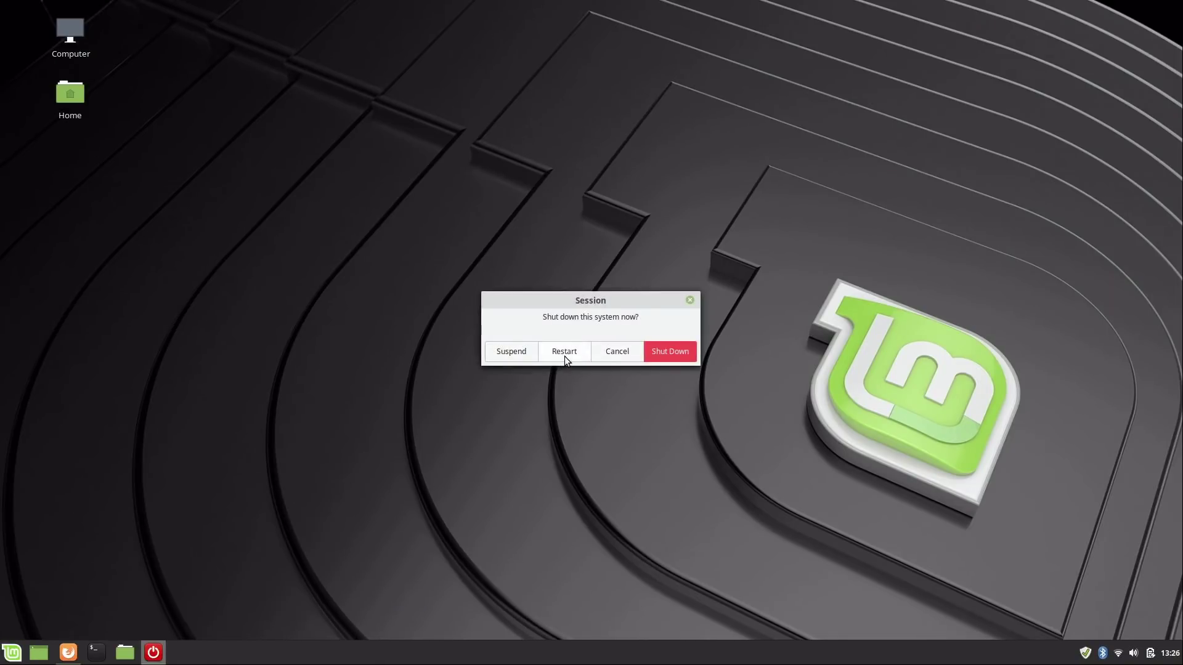
left_click(565, 356)
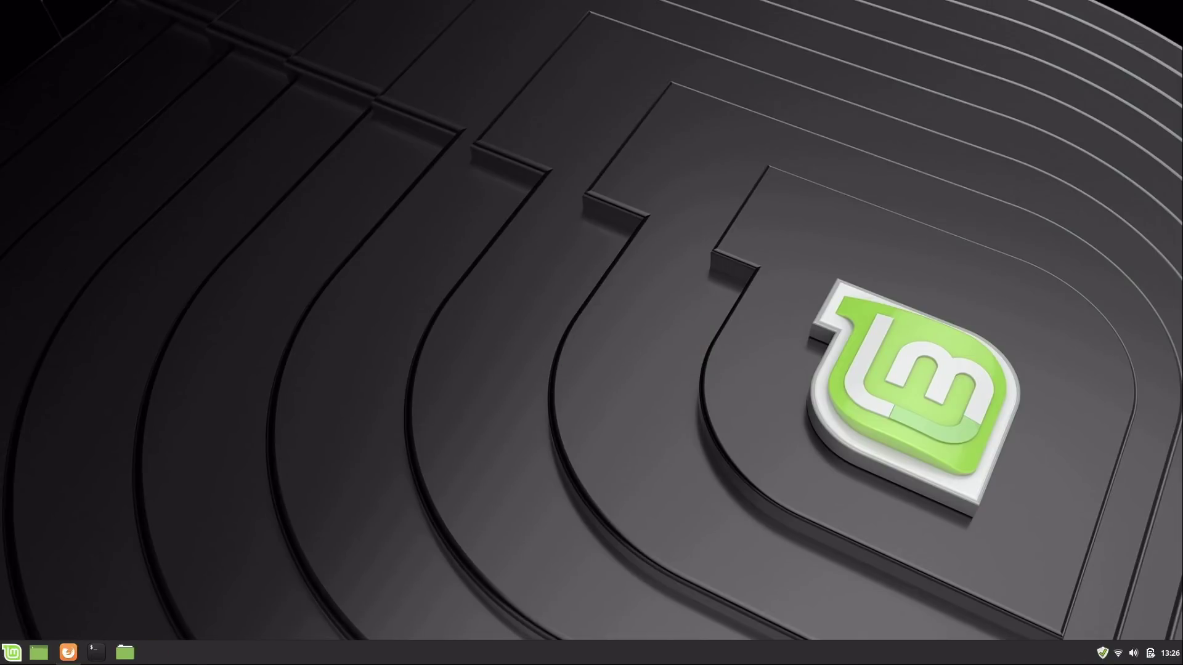